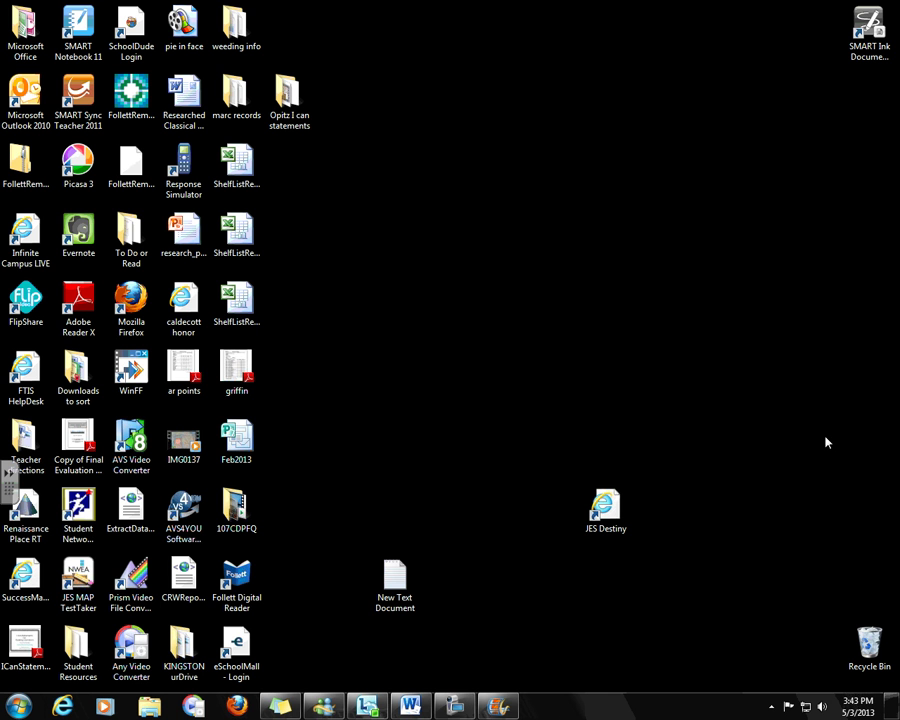
Step: Launch Movie Maker from All Programs in the Start menu to get an empty My Movie project
{"action": "left_click", "coordinate": [18, 707]}
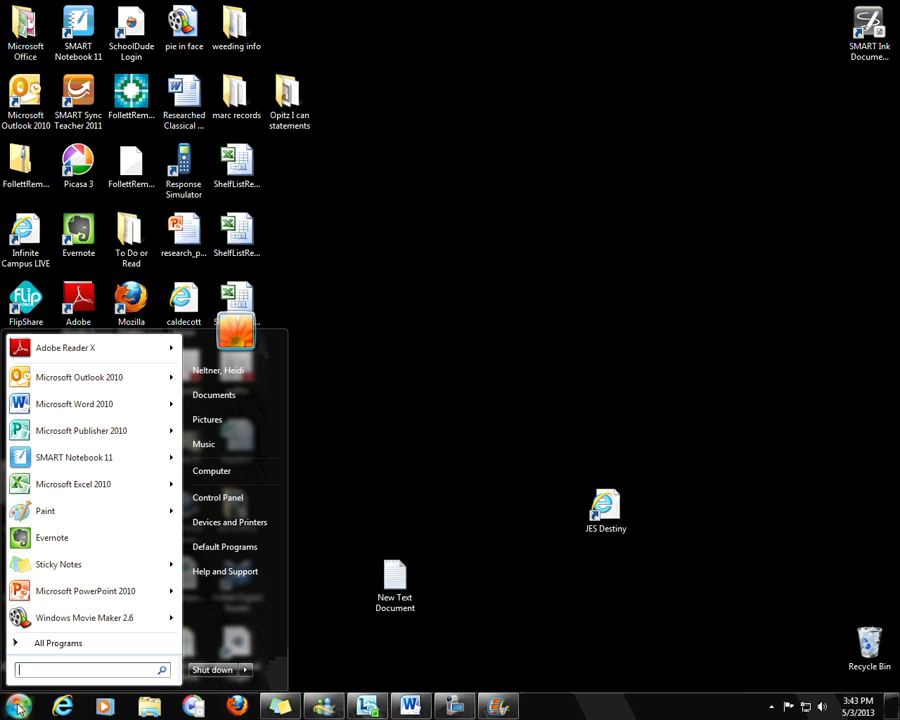
{"action": "left_click", "coordinate": [68, 645]}
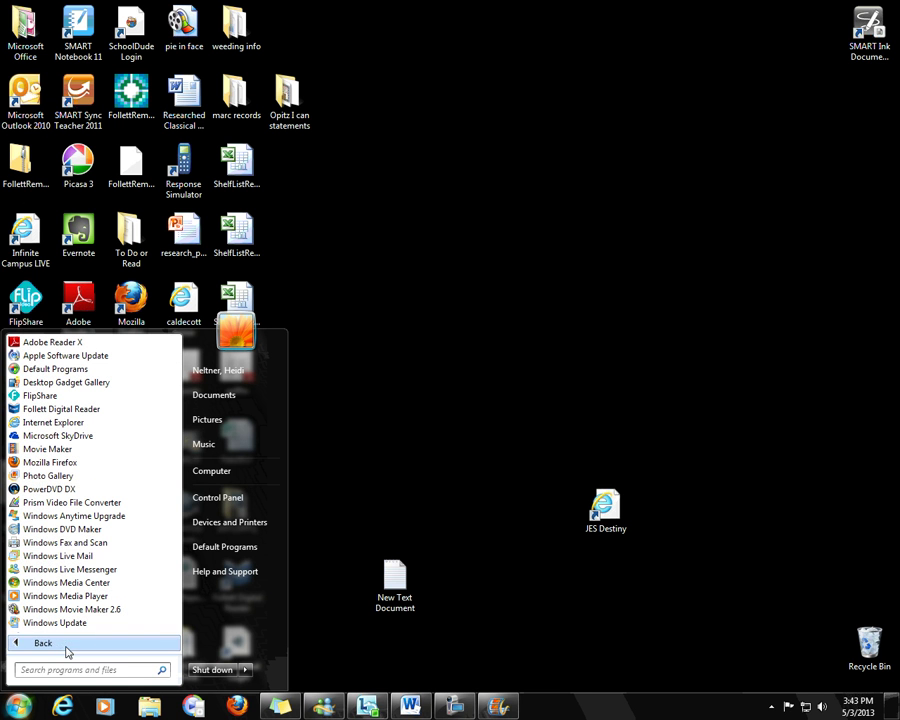
{"action": "left_click", "coordinate": [83, 455]}
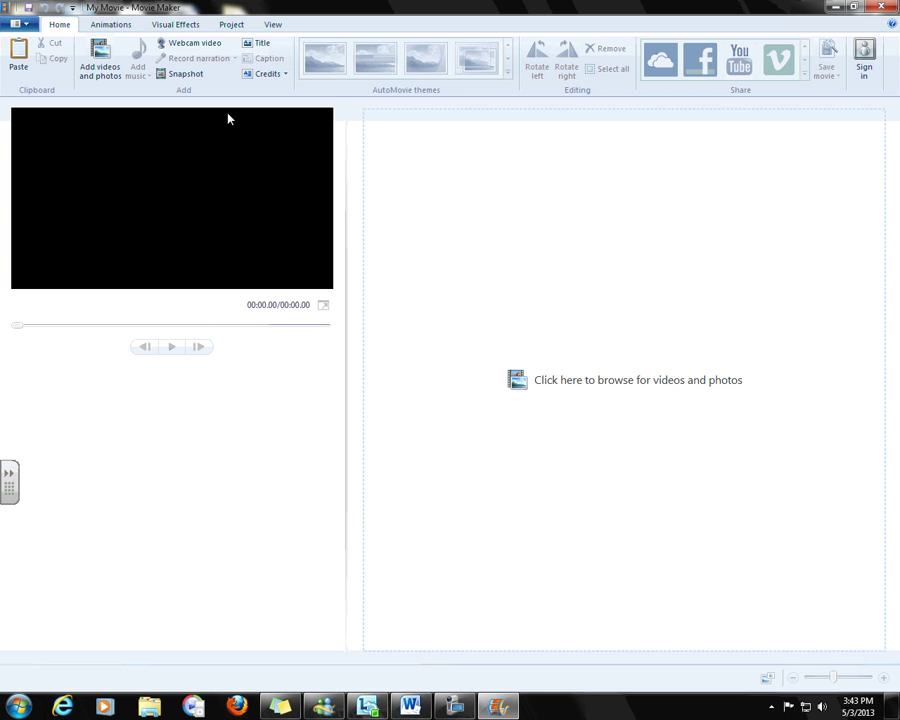
Step: Import 'pic 1 floors' from Videos (X:) > JES > Book Trailers > Bolling > Floors
{"action": "left_click", "coordinate": [97, 55]}
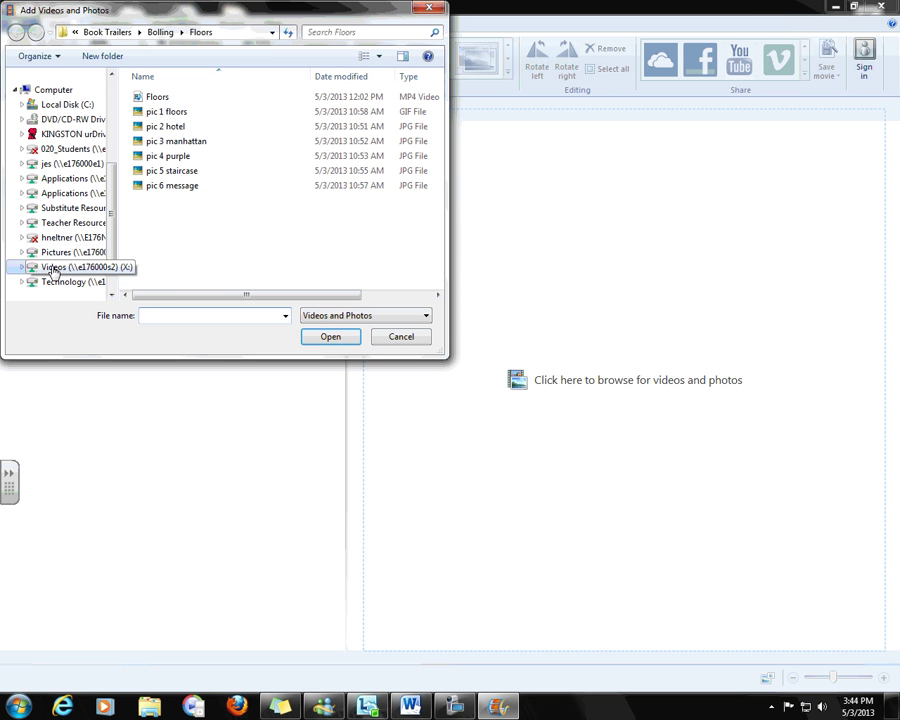
{"action": "left_click", "coordinate": [52, 268]}
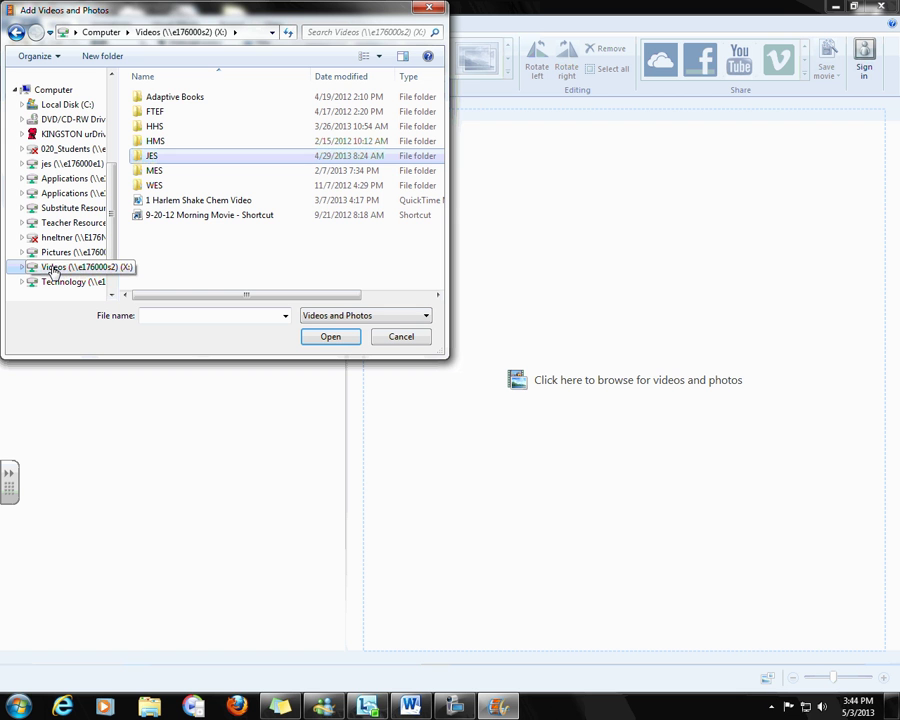
{"action": "double_click", "coordinate": [153, 158]}
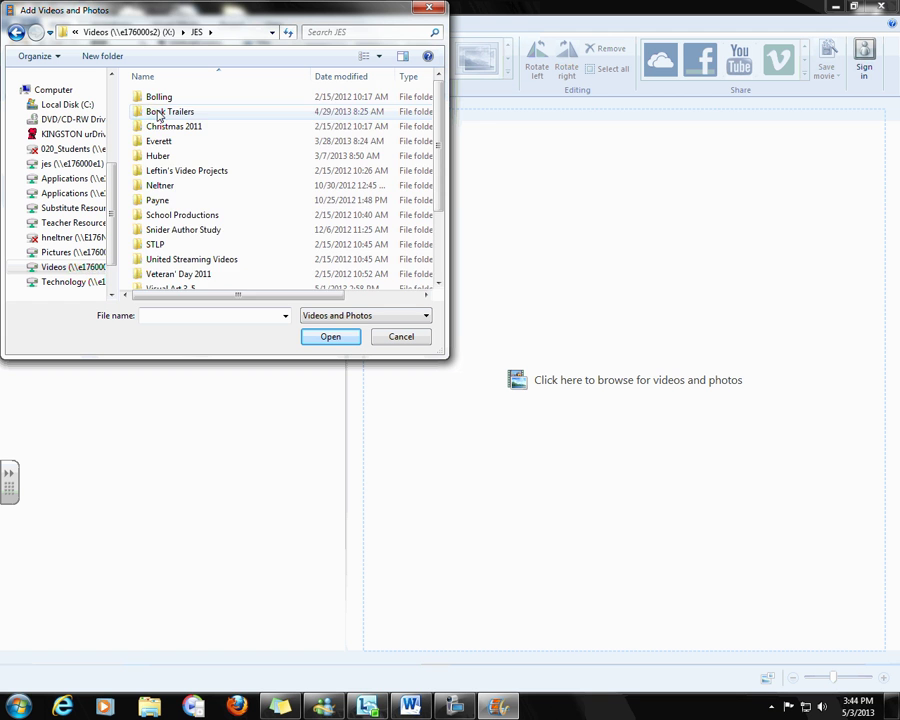
{"action": "double_click", "coordinate": [158, 112]}
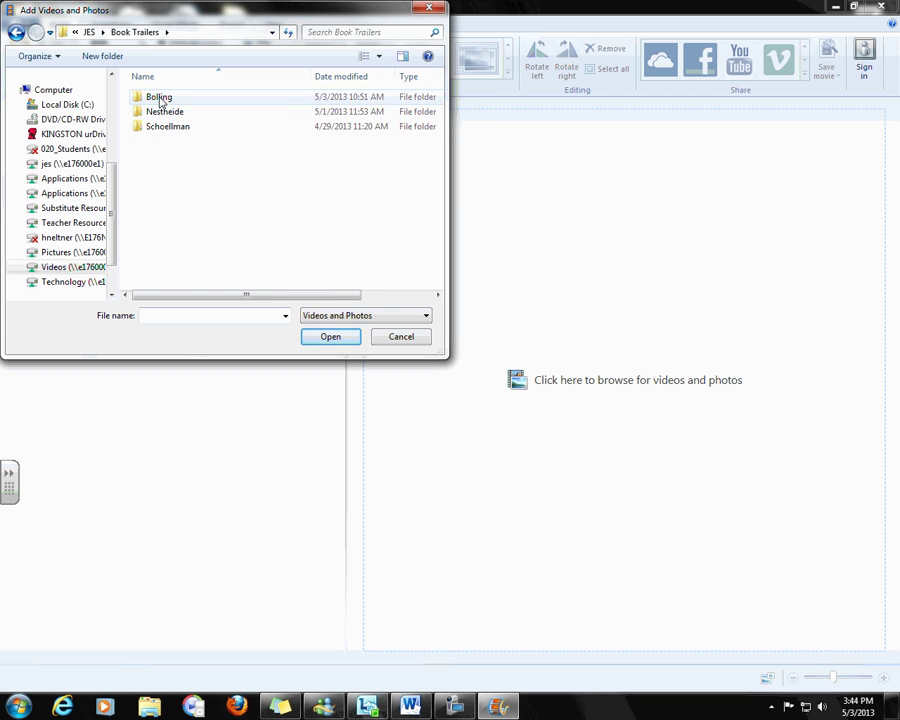
{"action": "double_click", "coordinate": [158, 98]}
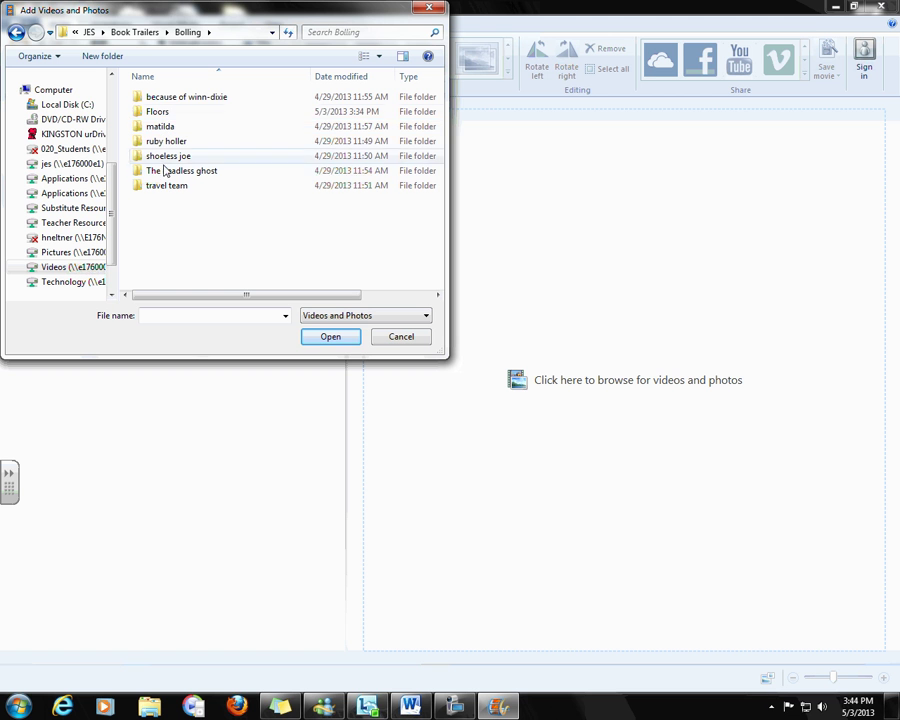
{"action": "double_click", "coordinate": [157, 112]}
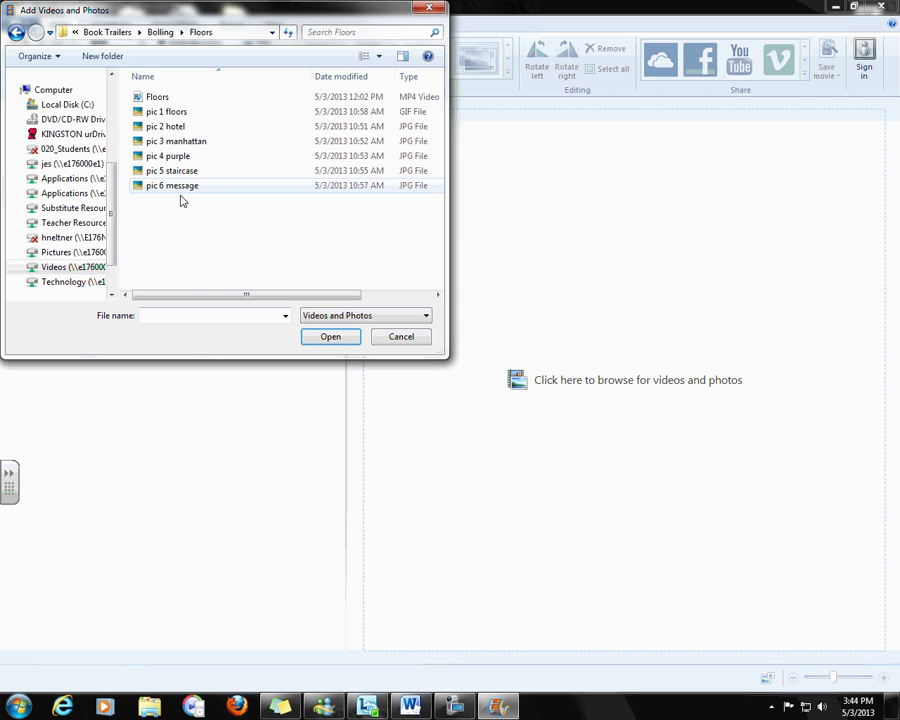
{"action": "left_click", "coordinate": [166, 113]}
{"action": "left_click", "coordinate": [329, 340]}
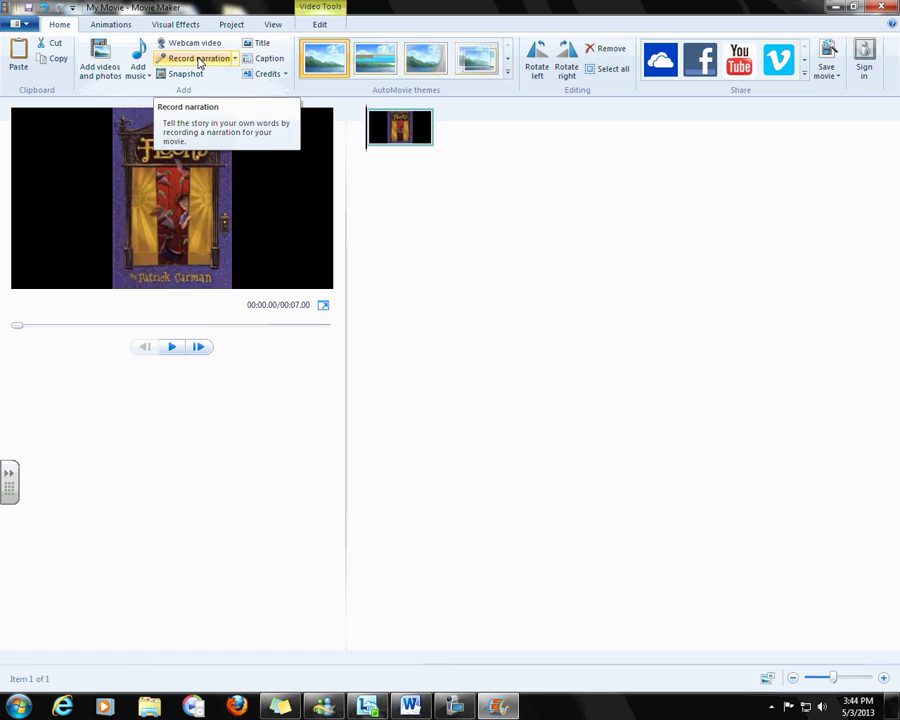
Step: Begin recording a microphone narration over the Floors cover picture
{"action": "left_click", "coordinate": [197, 59]}
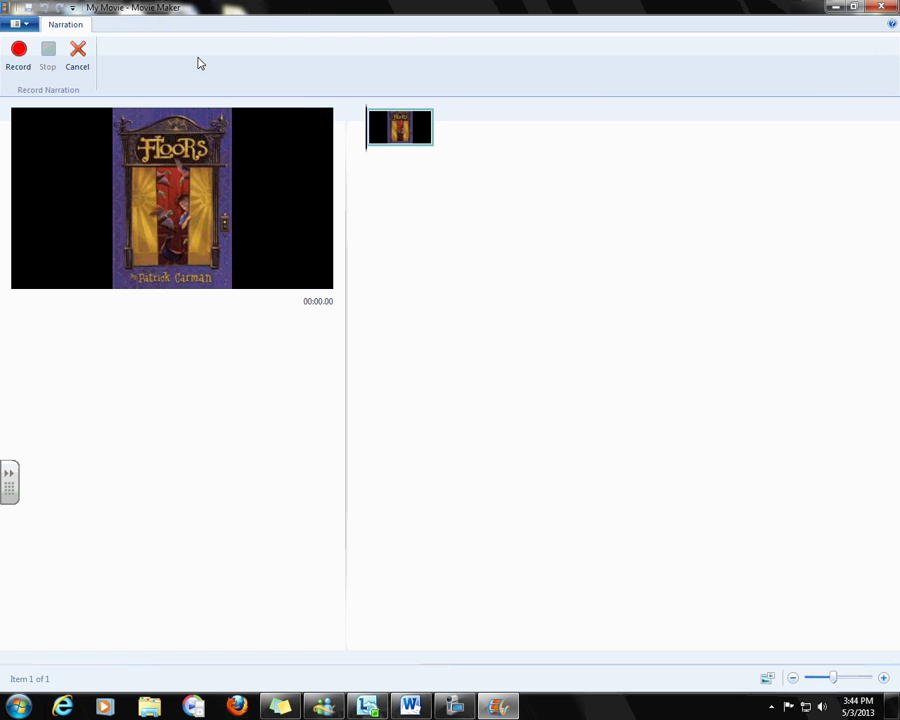
{"action": "left_click", "coordinate": [17, 53]}
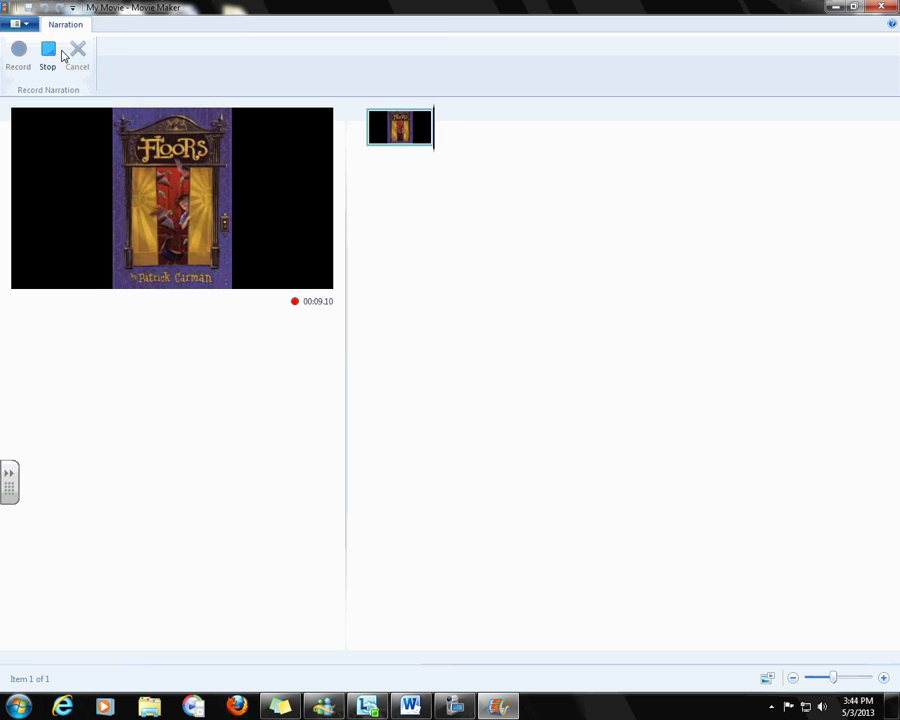
Step: Stop the 9.43-second narration and save it as Narration 1 in the Floors folder
{"action": "left_click", "coordinate": [47, 55]}
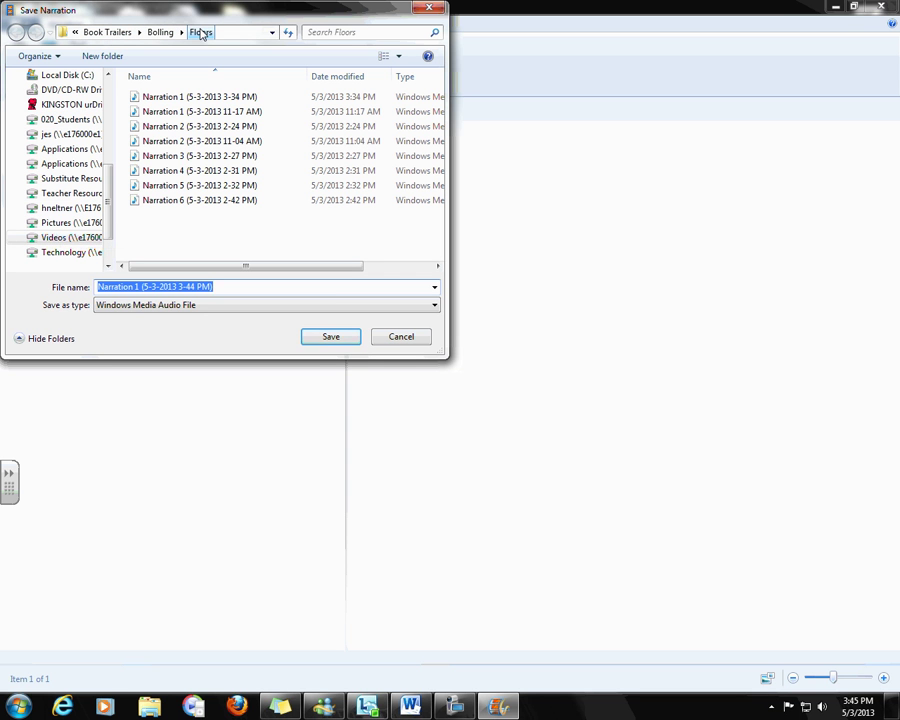
{"action": "left_click", "coordinate": [328, 337]}
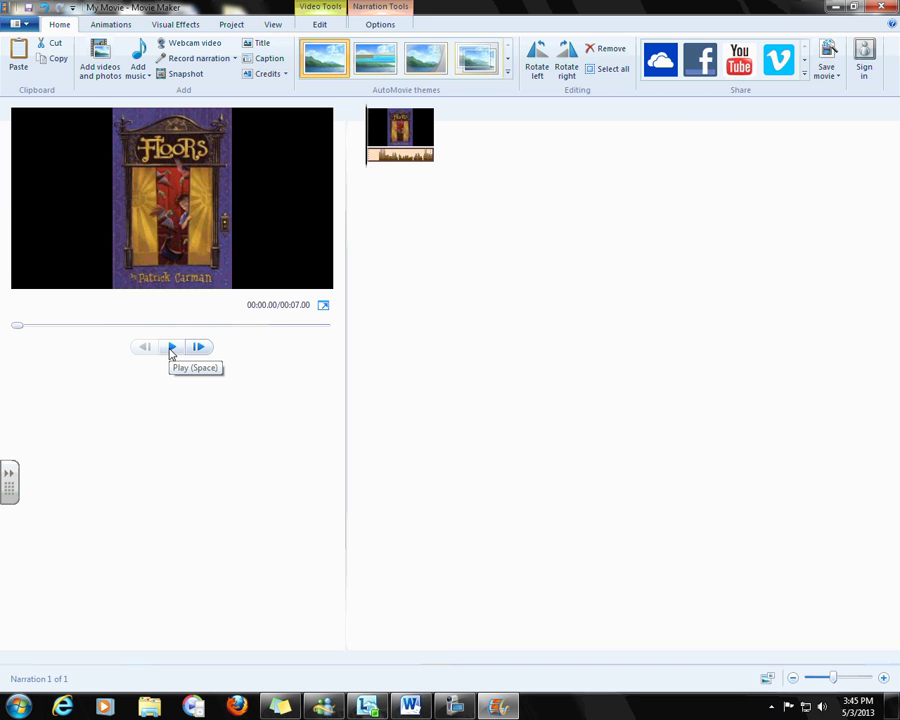
Step: Preview the cover, set its duration to 9.00 seconds, and replay it to 00:09.00
{"action": "left_click", "coordinate": [171, 347]}
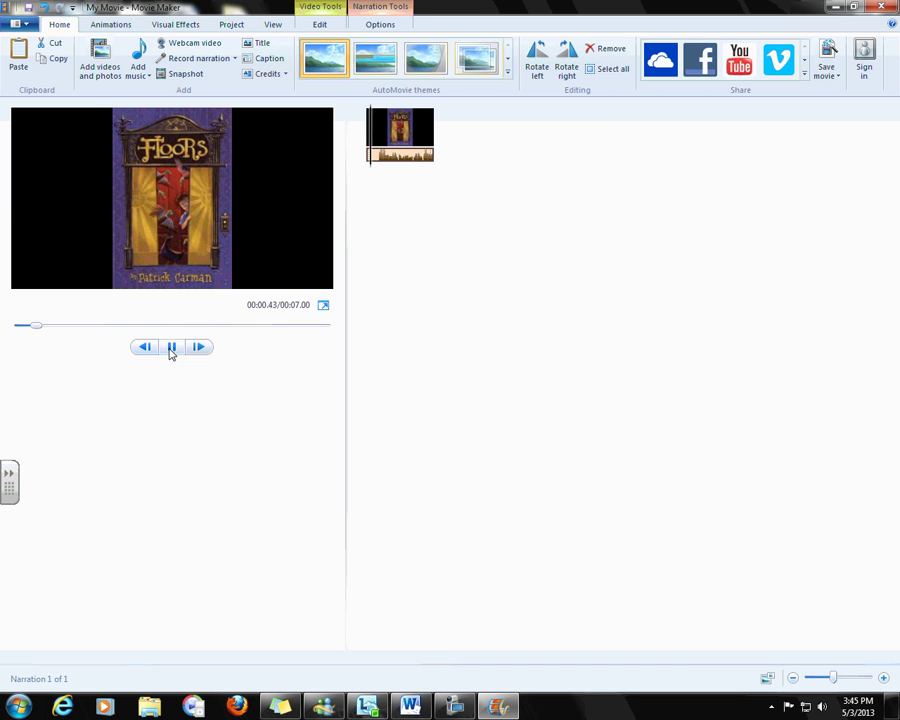
{"action": "left_click", "coordinate": [320, 26]}
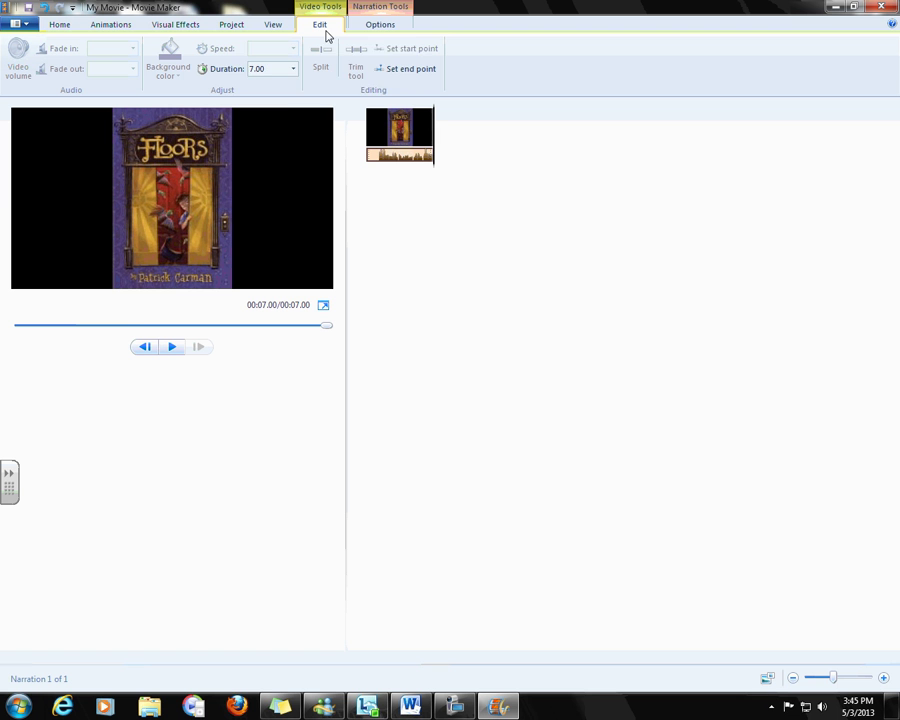
{"action": "left_click", "coordinate": [294, 76]}
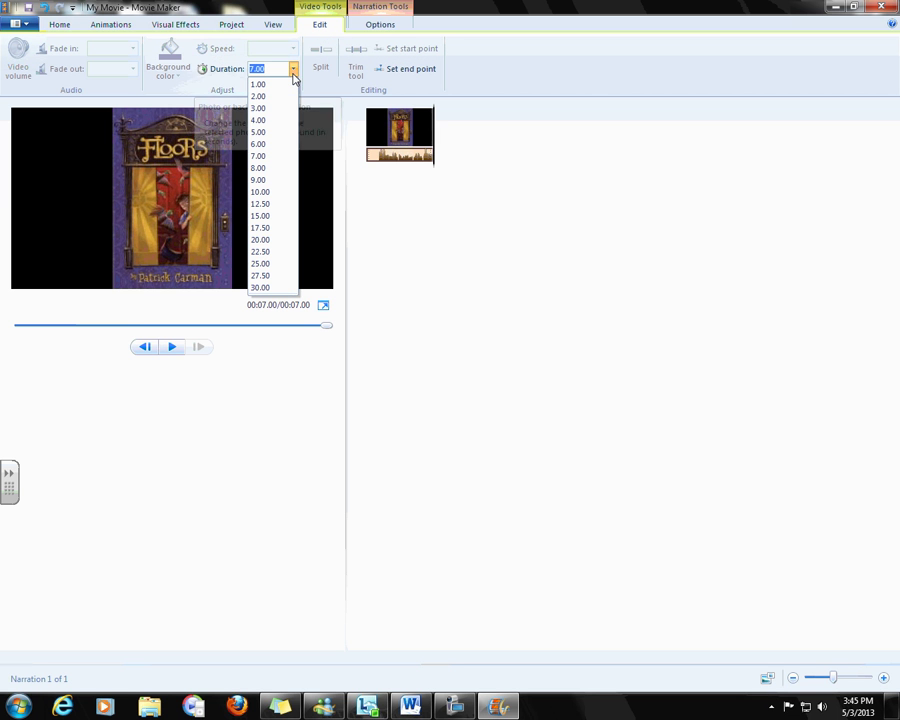
{"action": "left_click", "coordinate": [285, 183]}
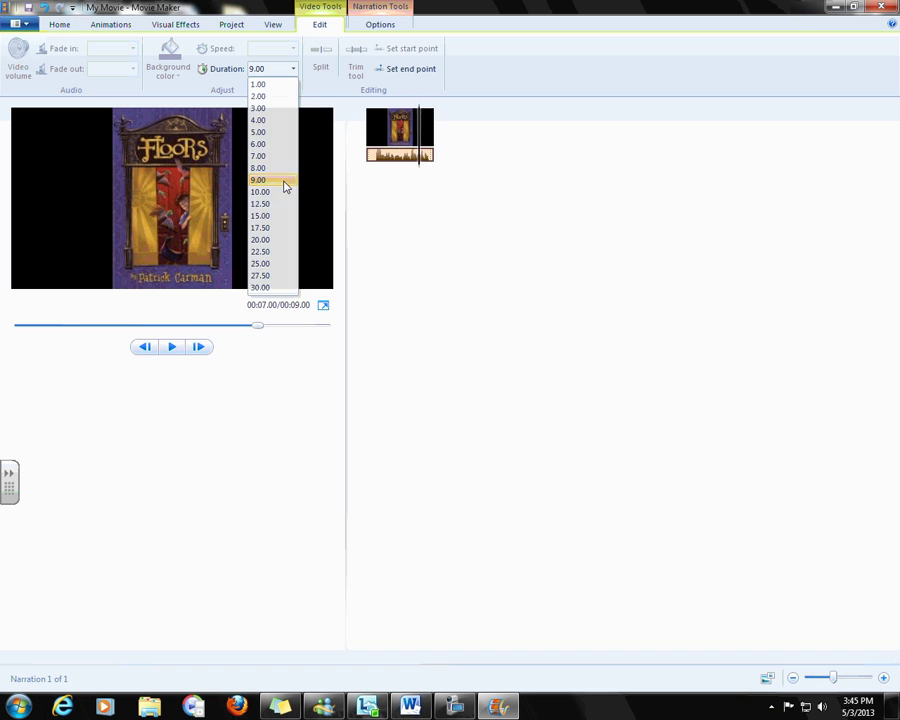
{"action": "left_click", "coordinate": [171, 350]}
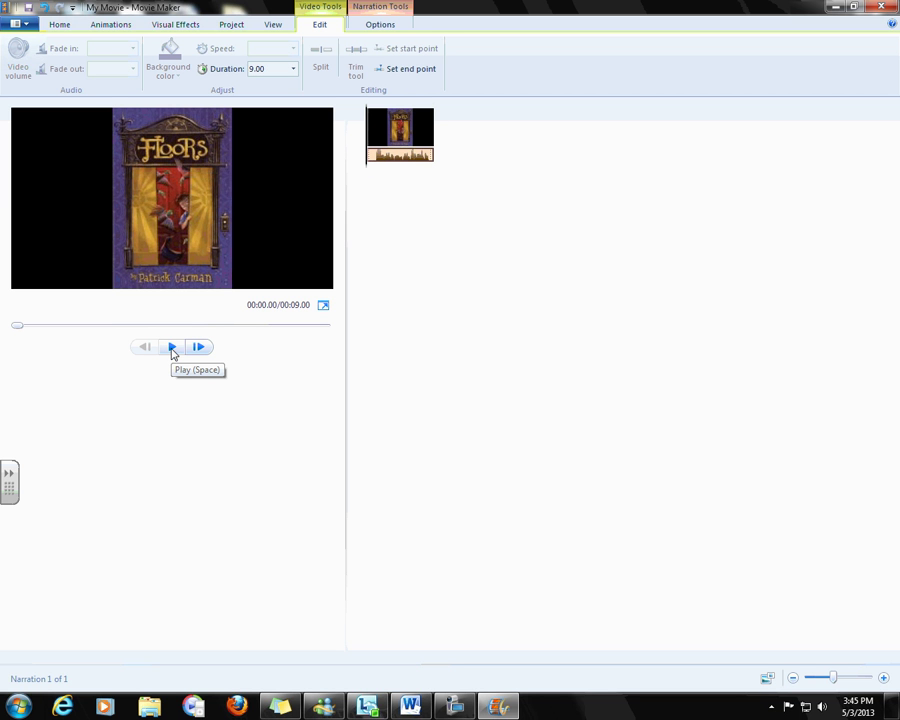
{"action": "left_click", "coordinate": [173, 350]}
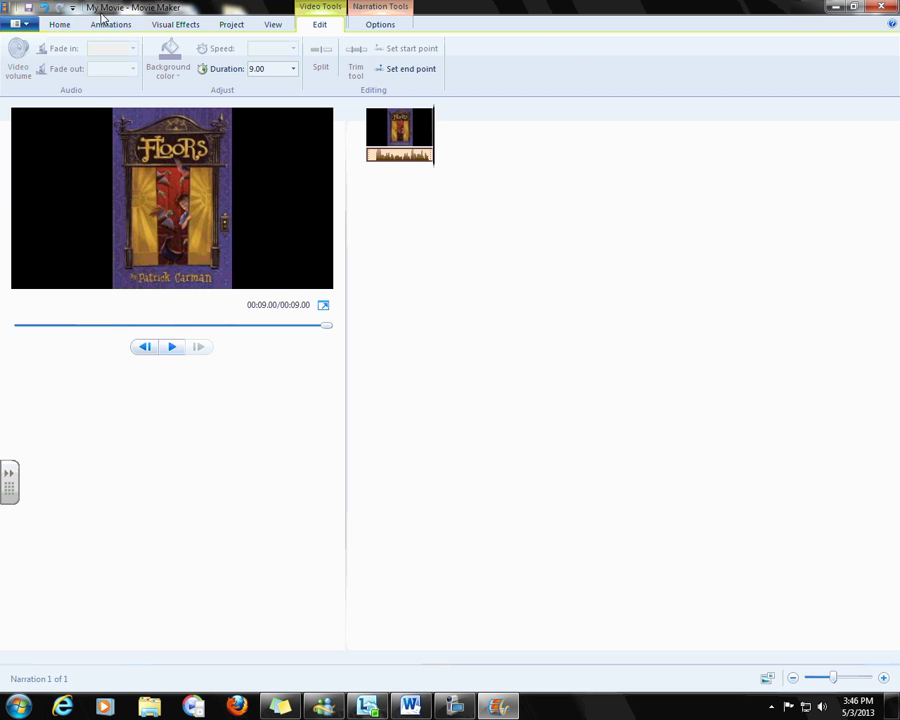
Step: Add the 'pic 2 hotel' photo after the cover and start the narration recorder for it
{"action": "left_click", "coordinate": [60, 26]}
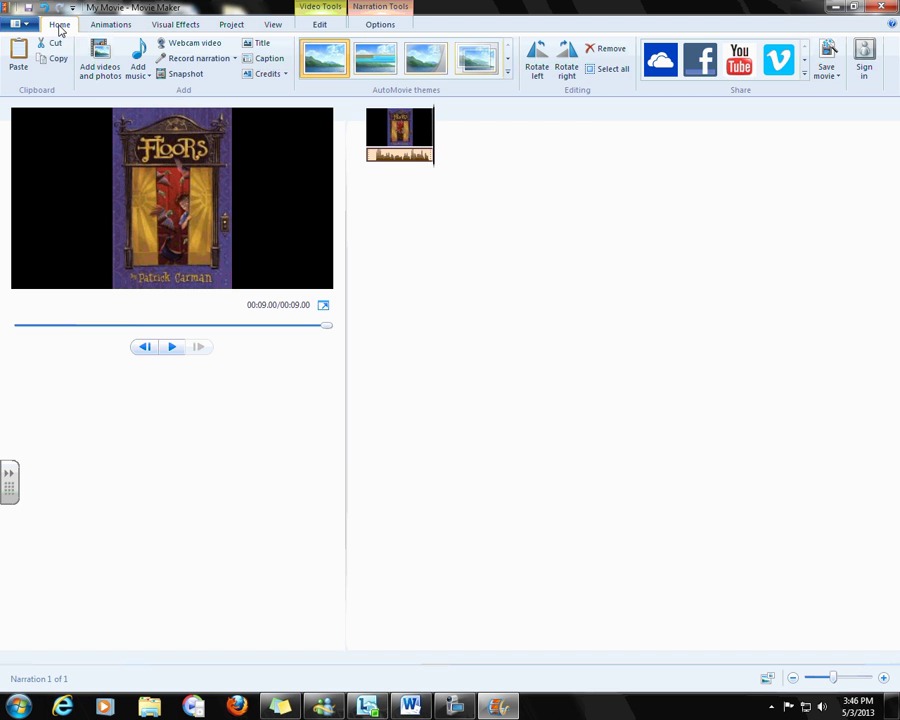
{"action": "left_click", "coordinate": [100, 60]}
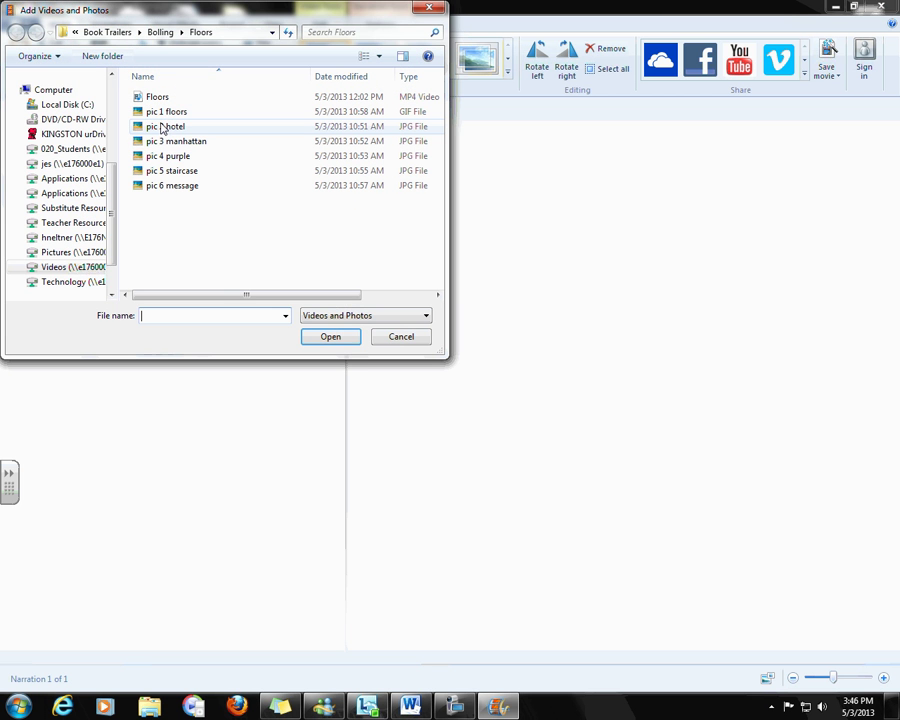
{"action": "left_click", "coordinate": [162, 127]}
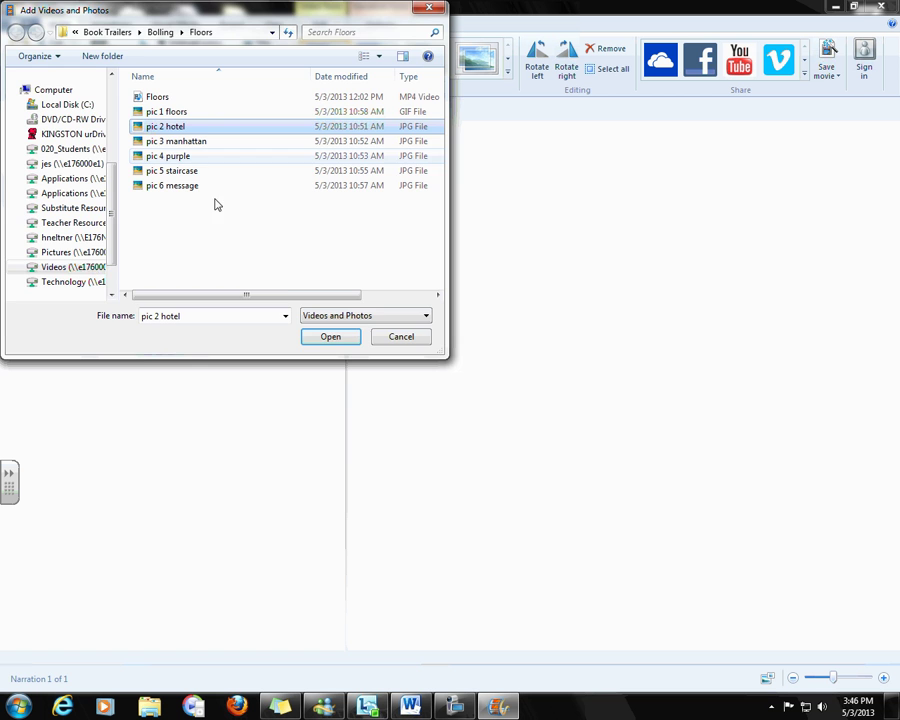
{"action": "left_click", "coordinate": [329, 340]}
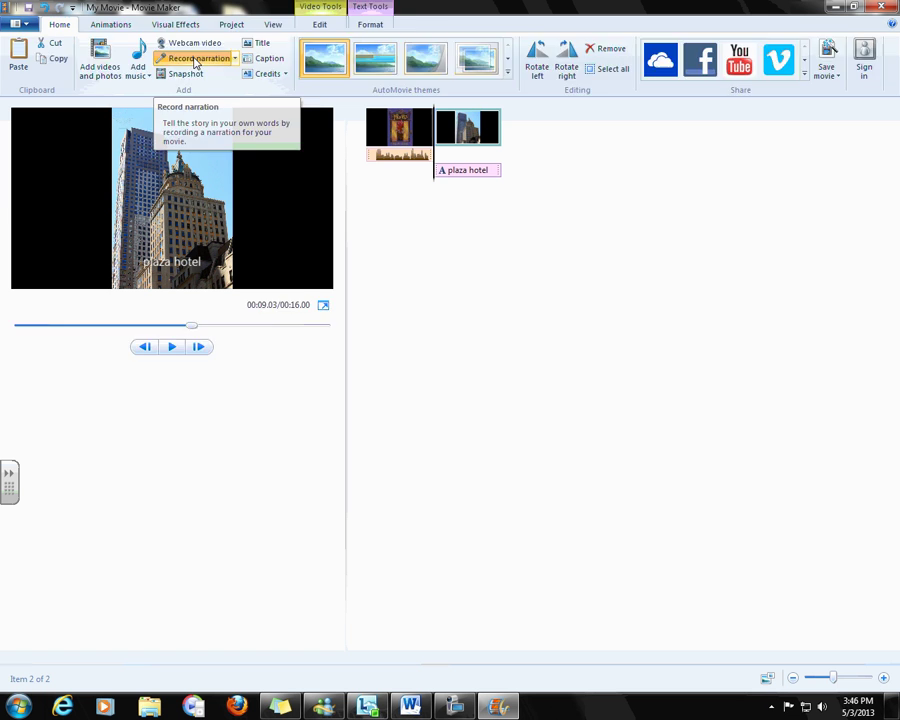
{"action": "left_click", "coordinate": [196, 60]}
Step: Record, stop and save Narration 2 under the plaza hotel photo, making the movie 16.00 seconds
{"action": "left_click", "coordinate": [18, 49]}
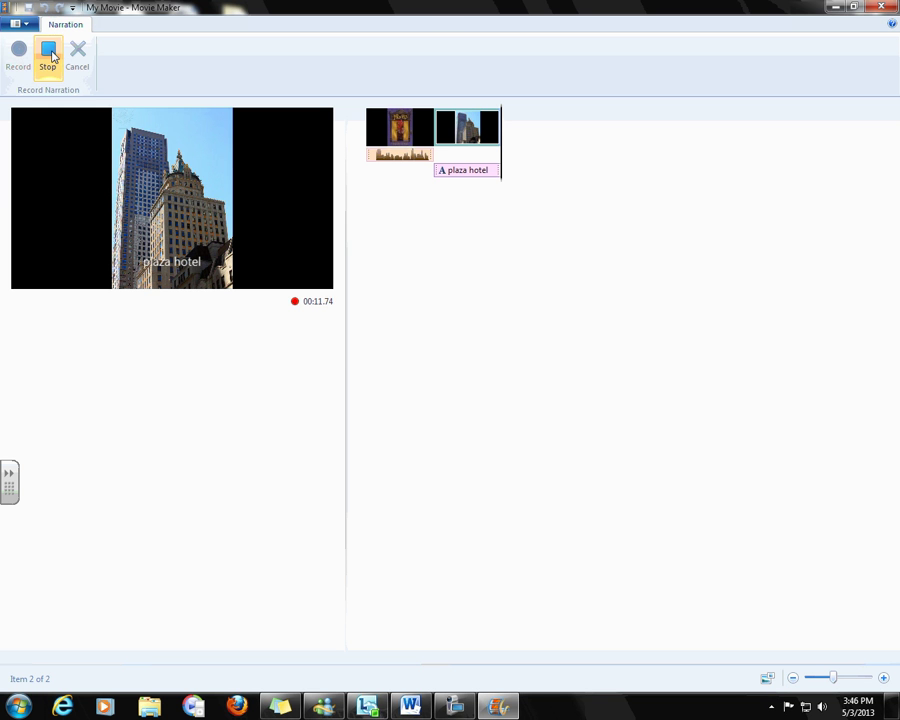
{"action": "left_click", "coordinate": [47, 52]}
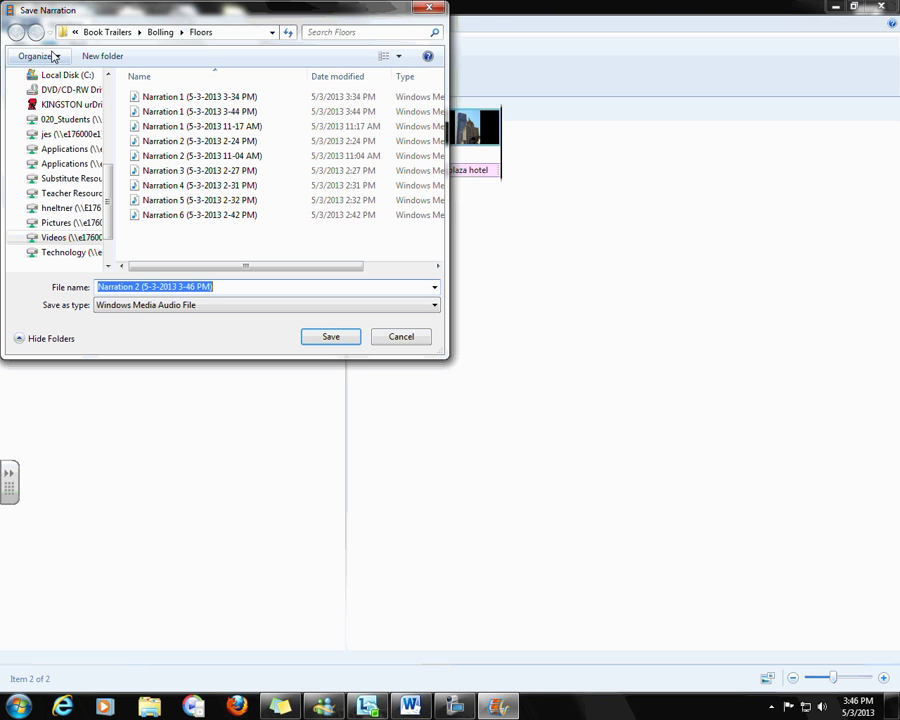
{"action": "left_click", "coordinate": [324, 336]}
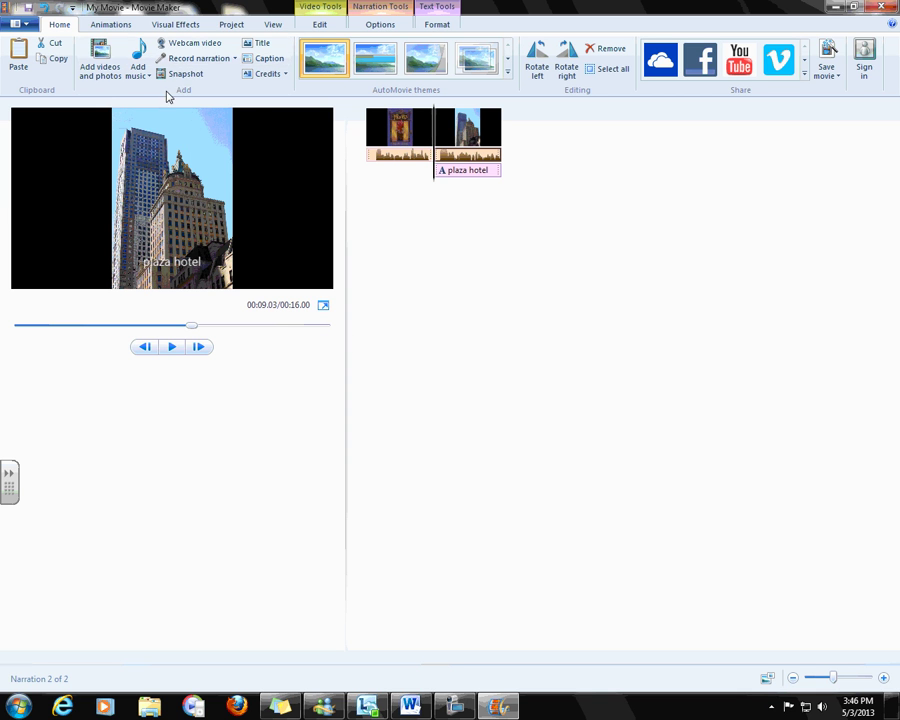
Step: Set the hotel photo to 10.00 seconds, preview, then extend it to 12.50 and replay
{"action": "left_click", "coordinate": [171, 347]}
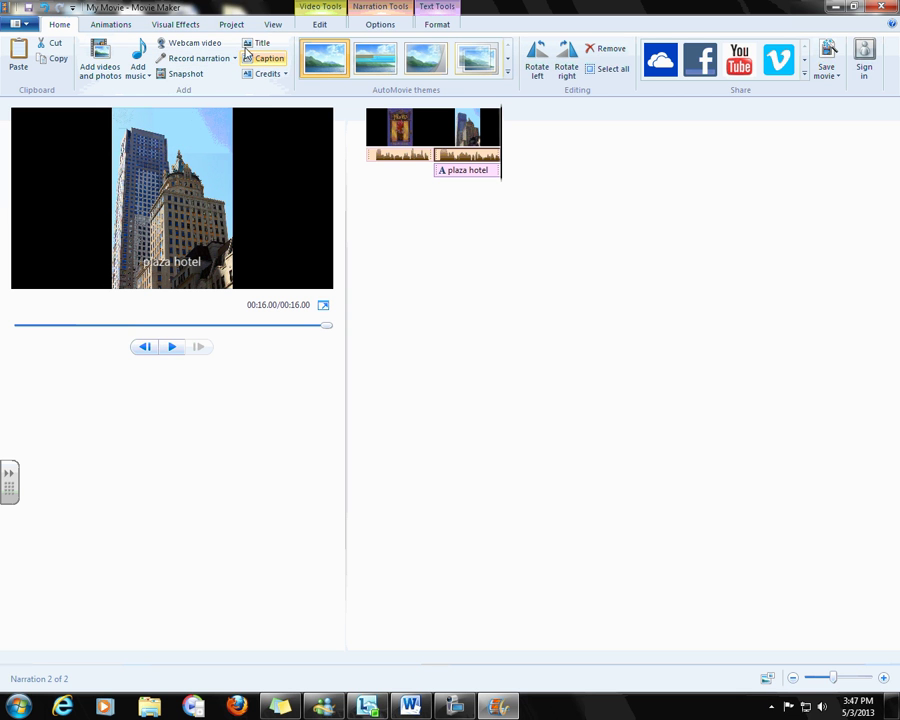
{"action": "left_click", "coordinate": [319, 28]}
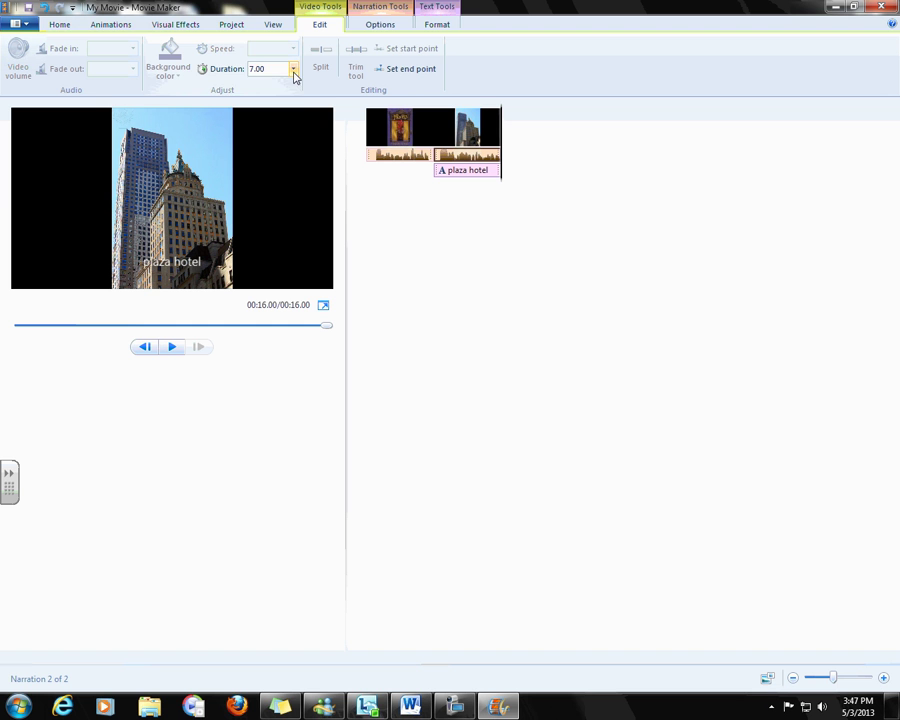
{"action": "left_click", "coordinate": [293, 68]}
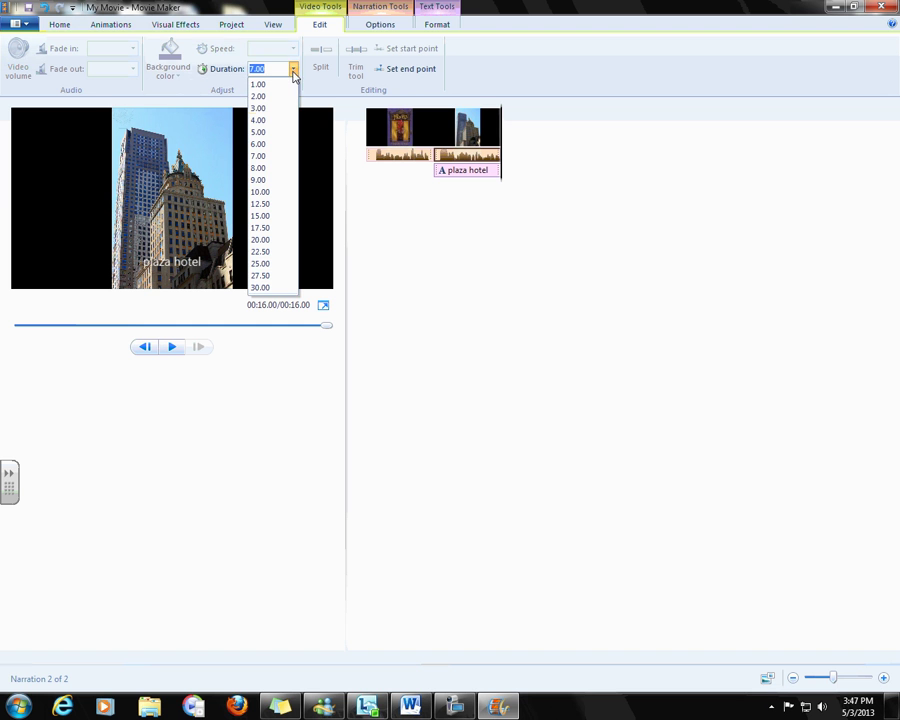
{"action": "left_click", "coordinate": [261, 192]}
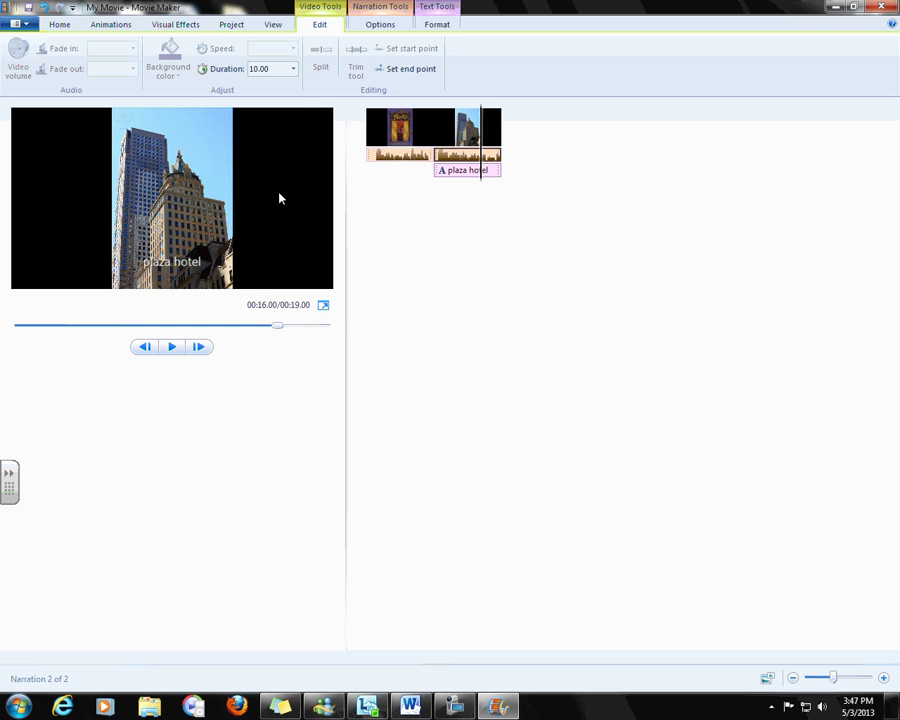
{"action": "left_click", "coordinate": [173, 347]}
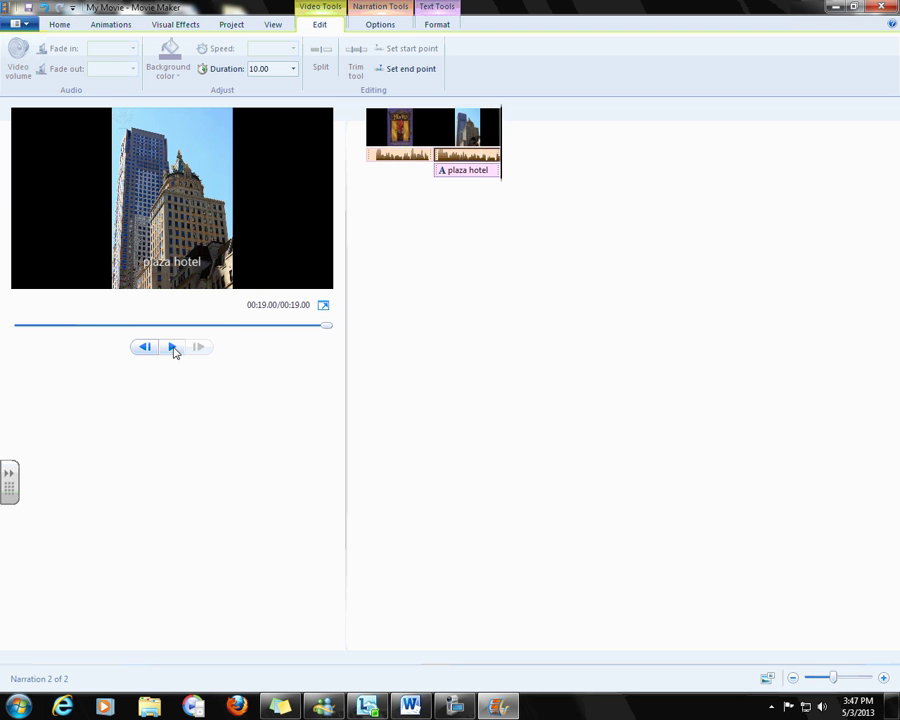
{"action": "left_click", "coordinate": [293, 68]}
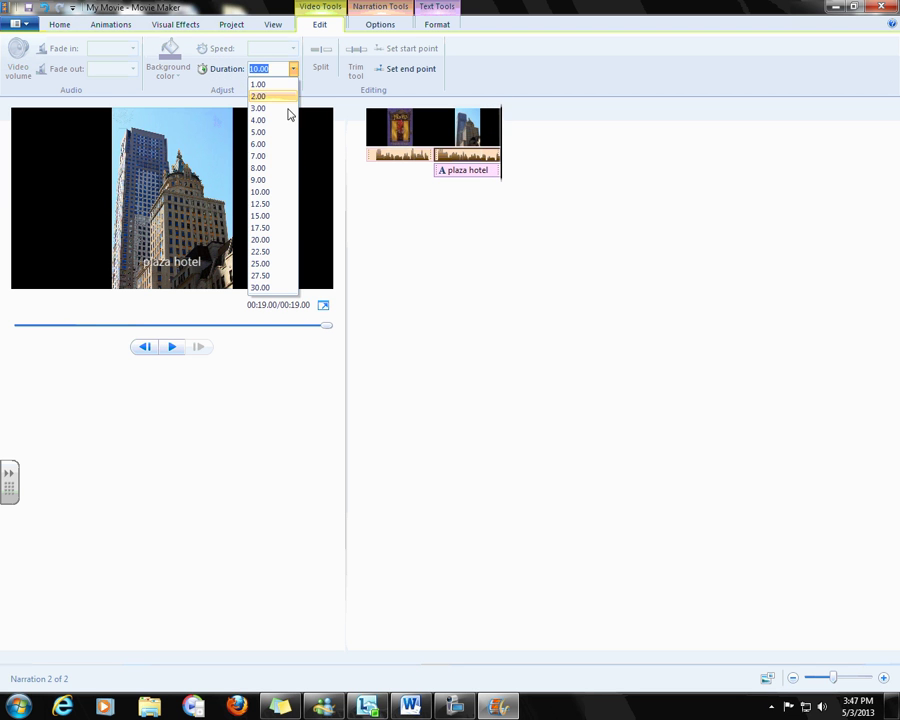
{"action": "left_click", "coordinate": [278, 204]}
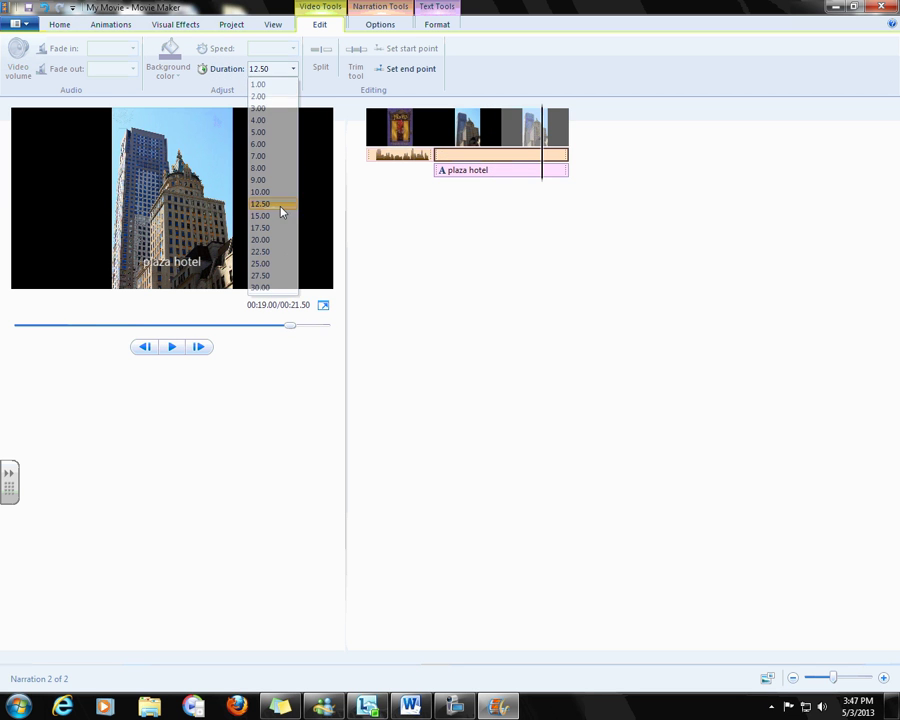
{"action": "left_click", "coordinate": [171, 350]}
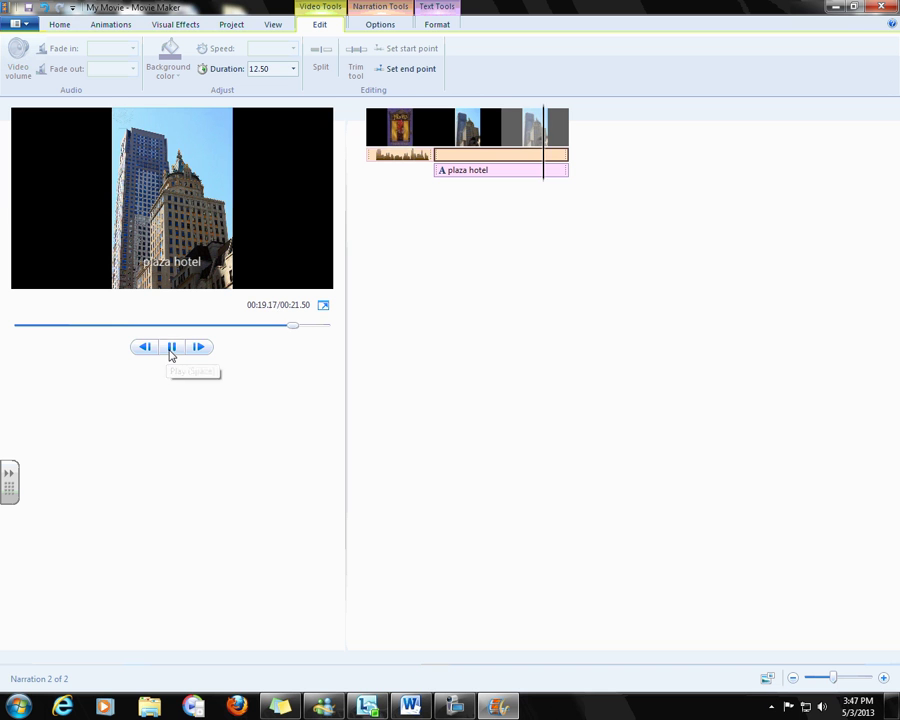
Step: Remove the 'plaza hotel' caption from the second photo clip
{"action": "left_click", "coordinate": [444, 165]}
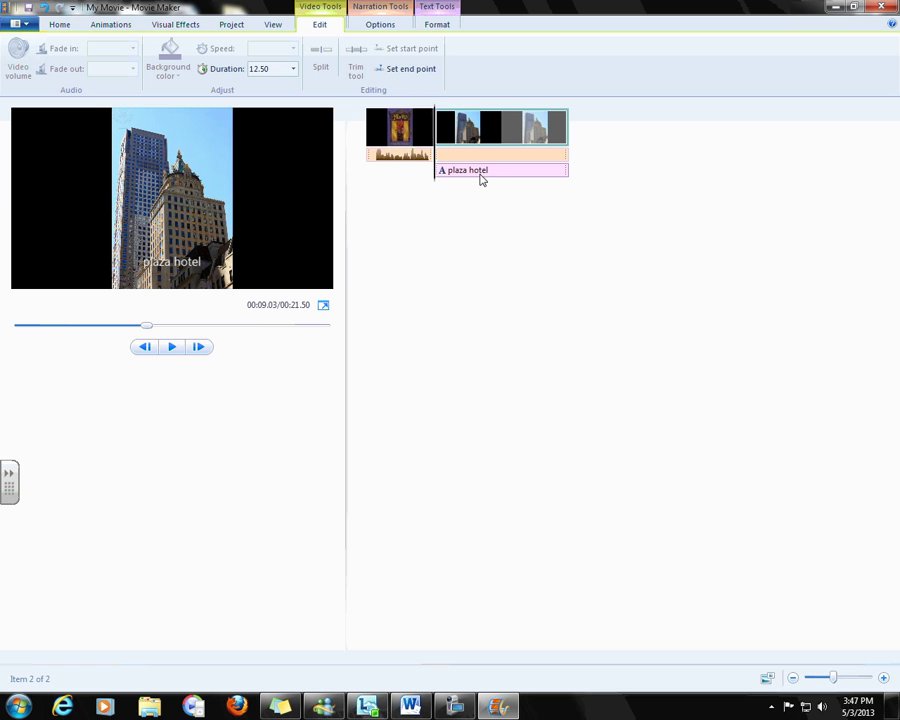
{"action": "left_click", "coordinate": [475, 176]}
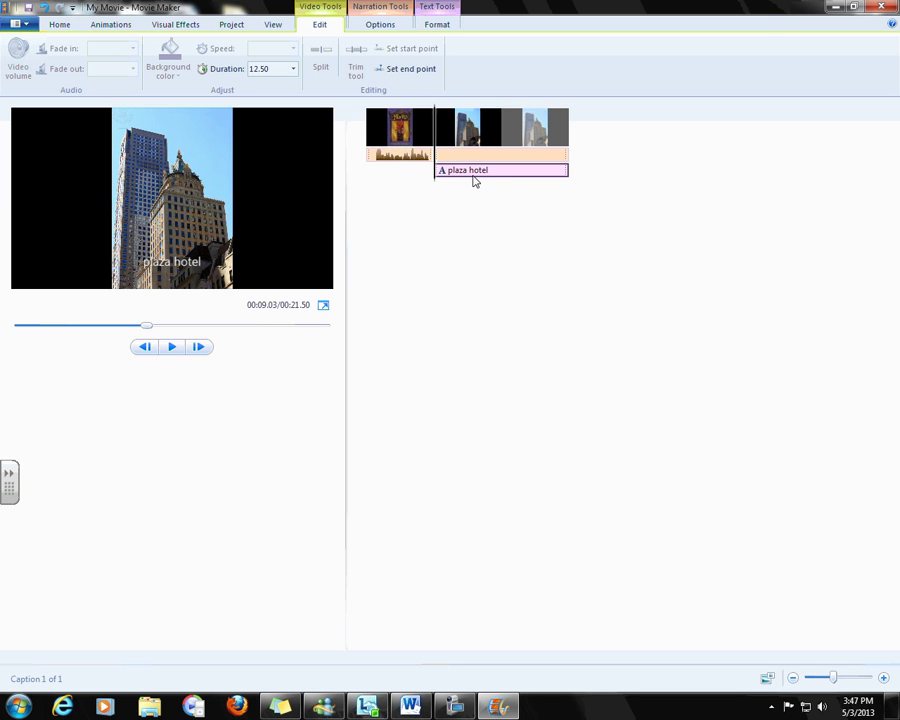
{"action": "right_click", "coordinate": [475, 178]}
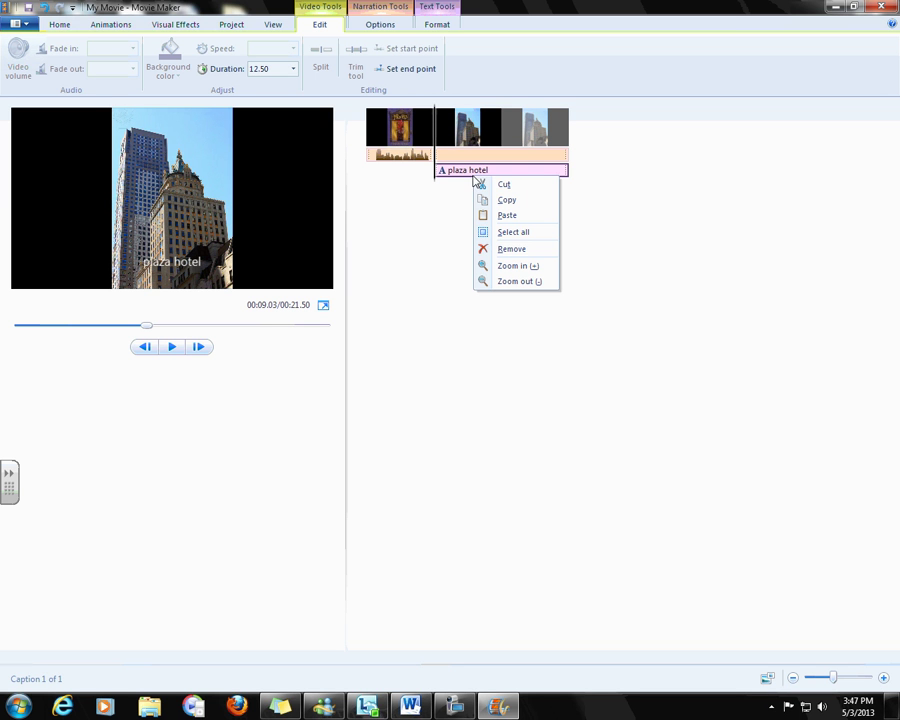
{"action": "left_click", "coordinate": [503, 250]}
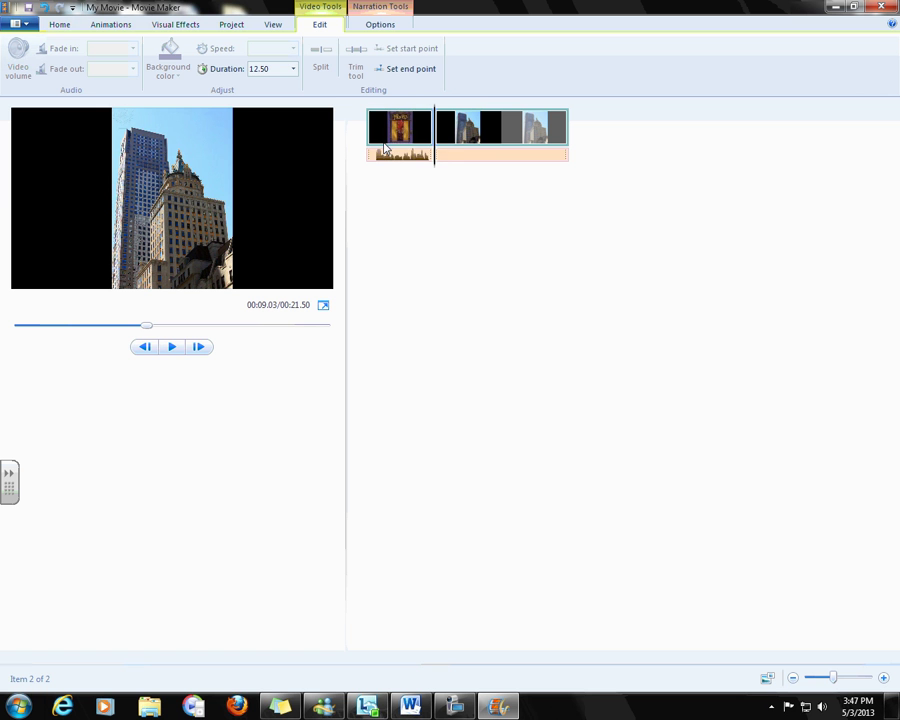
Step: Add a two-line caption on the cover clip: 'Floors' and 'by' followed by the author's name
{"action": "left_click", "coordinate": [61, 26]}
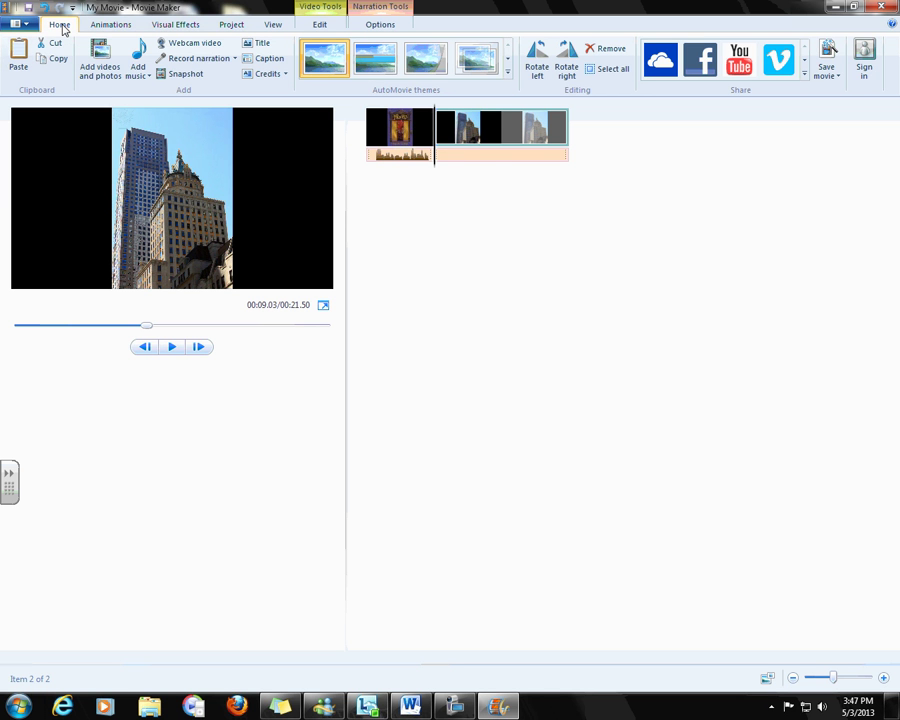
{"action": "left_click", "coordinate": [405, 141]}
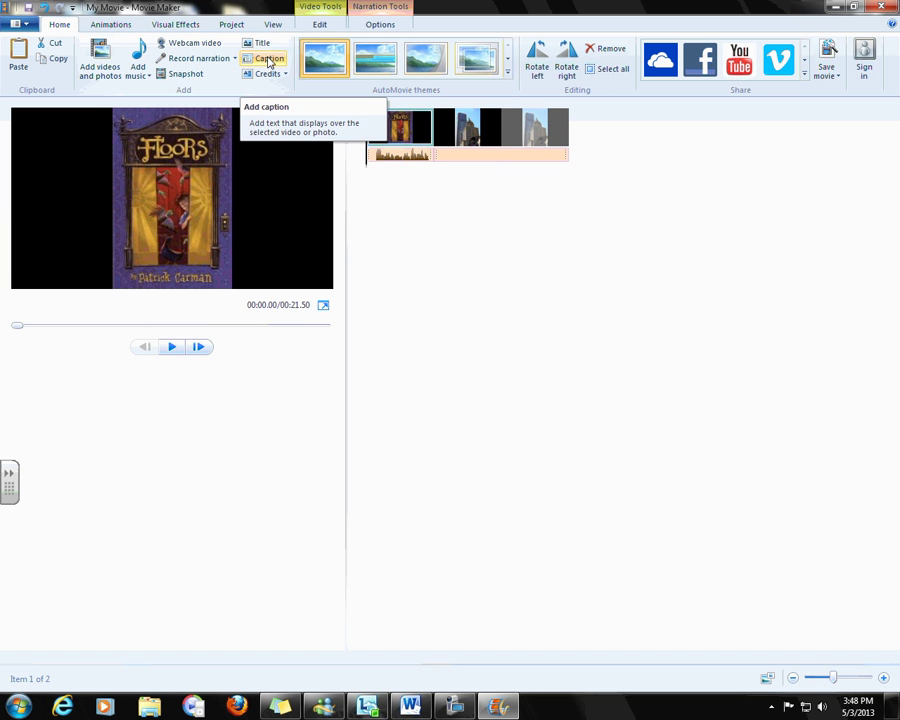
{"action": "left_click", "coordinate": [268, 60]}
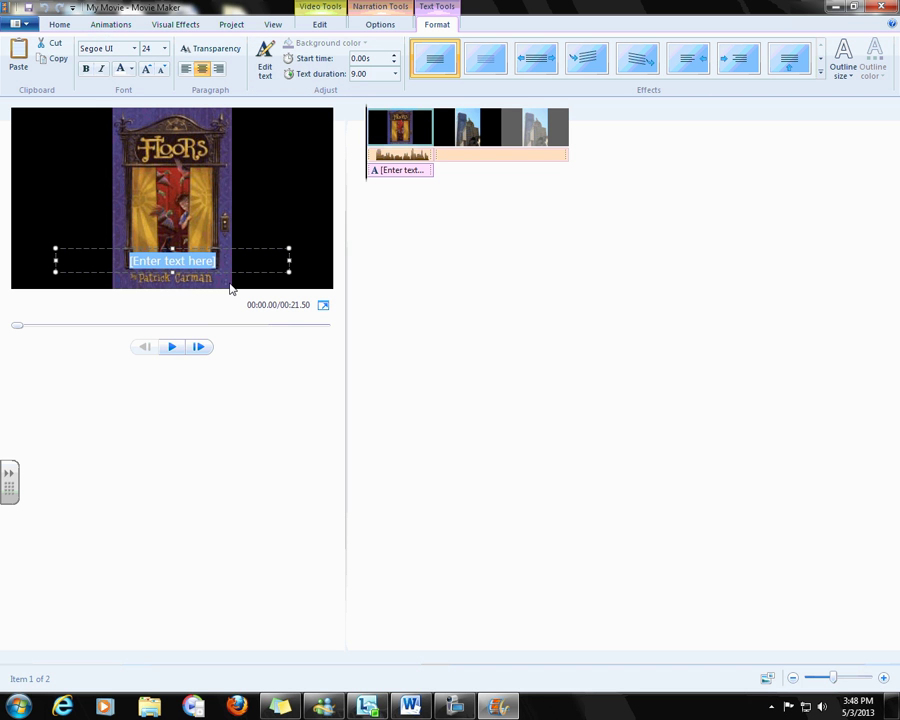
{"action": "type", "text": "Floors"}
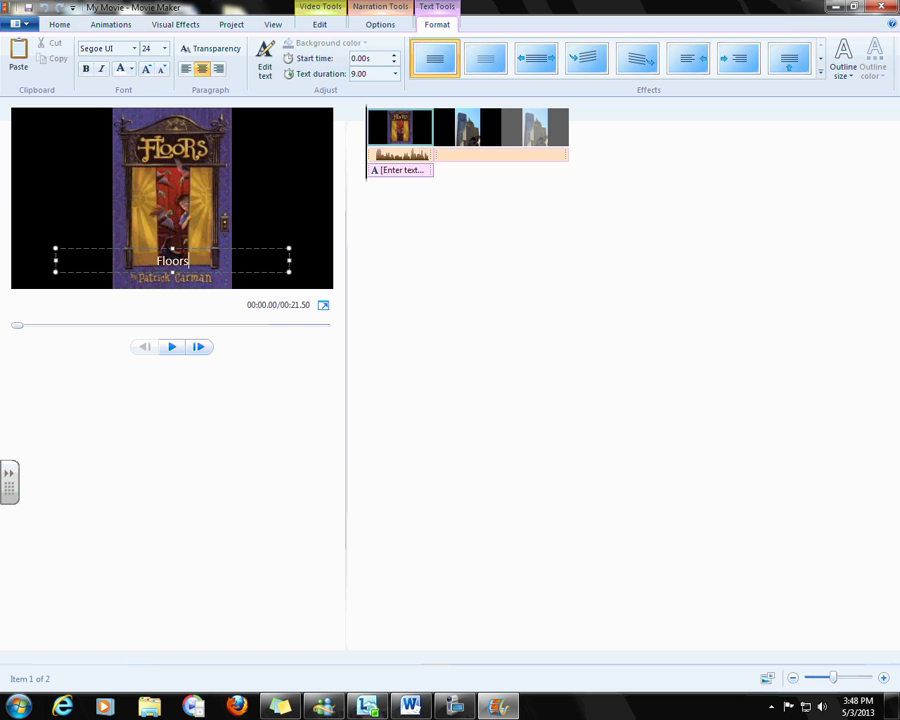
{"action": "key", "text": "Return"}
{"action": "type", "text": "by Patri"}
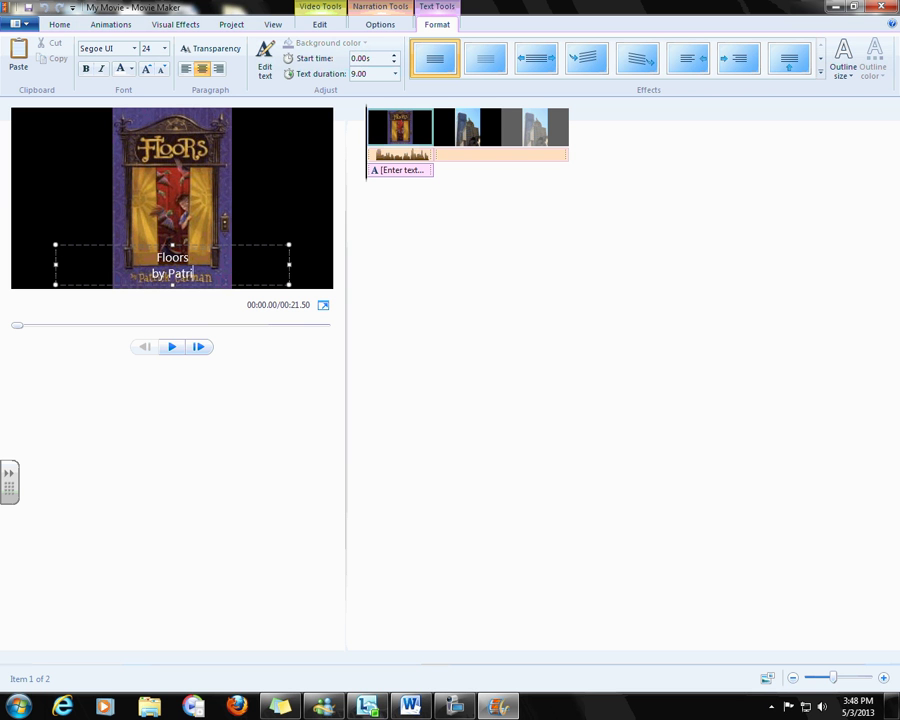
{"action": "type", "text": "ck Carman"}
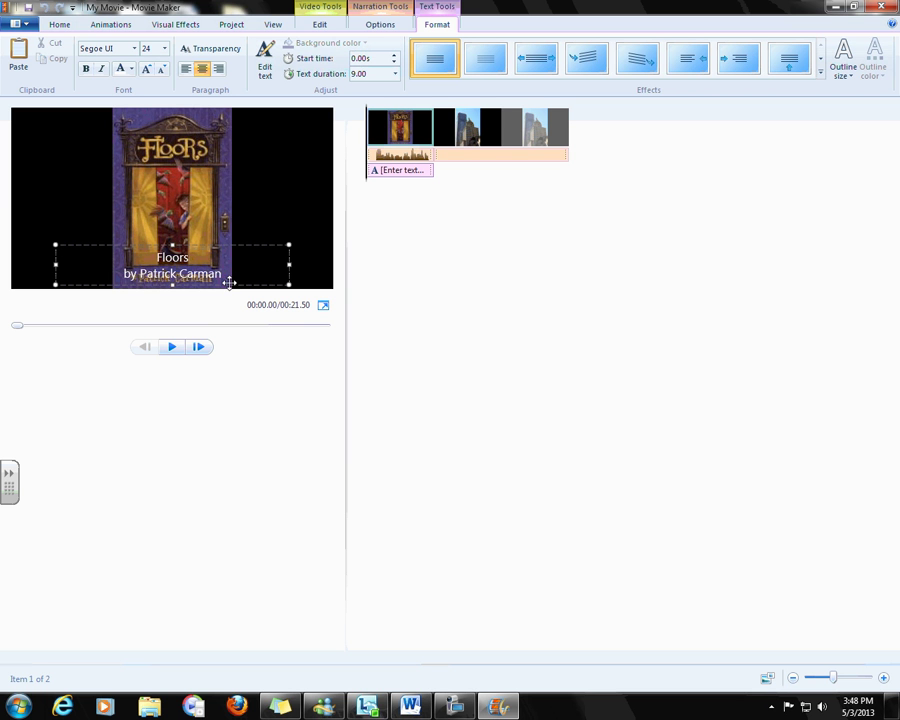
Step: Narrow the caption box and move it to the right of the cover image
{"action": "left_click_drag", "start_coordinate": [288, 264], "coordinate": [155, 272]}
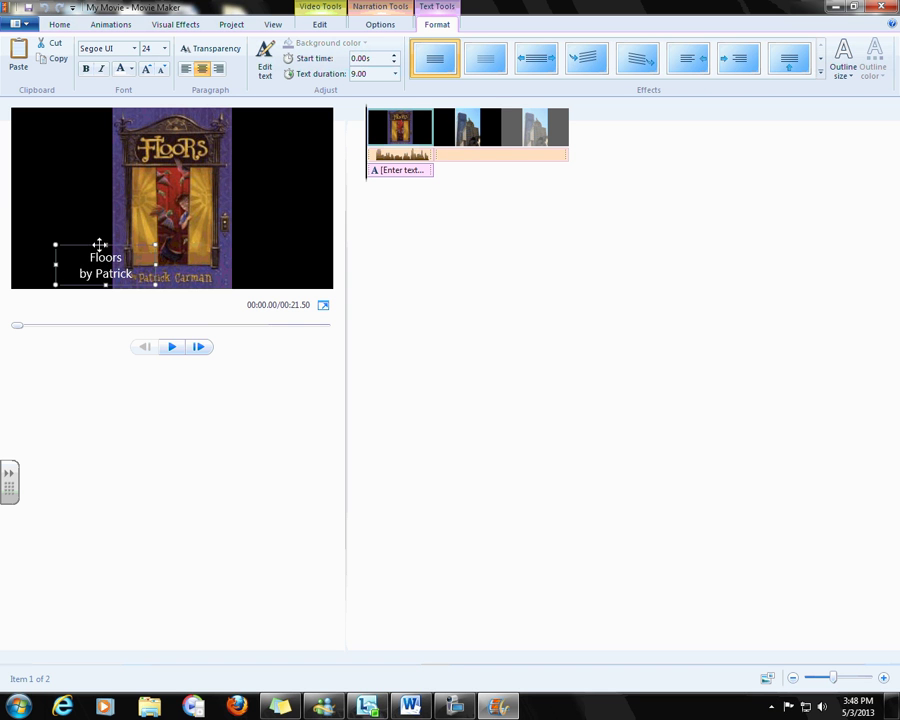
{"action": "left_click_drag", "start_coordinate": [100, 245], "coordinate": [278, 234]}
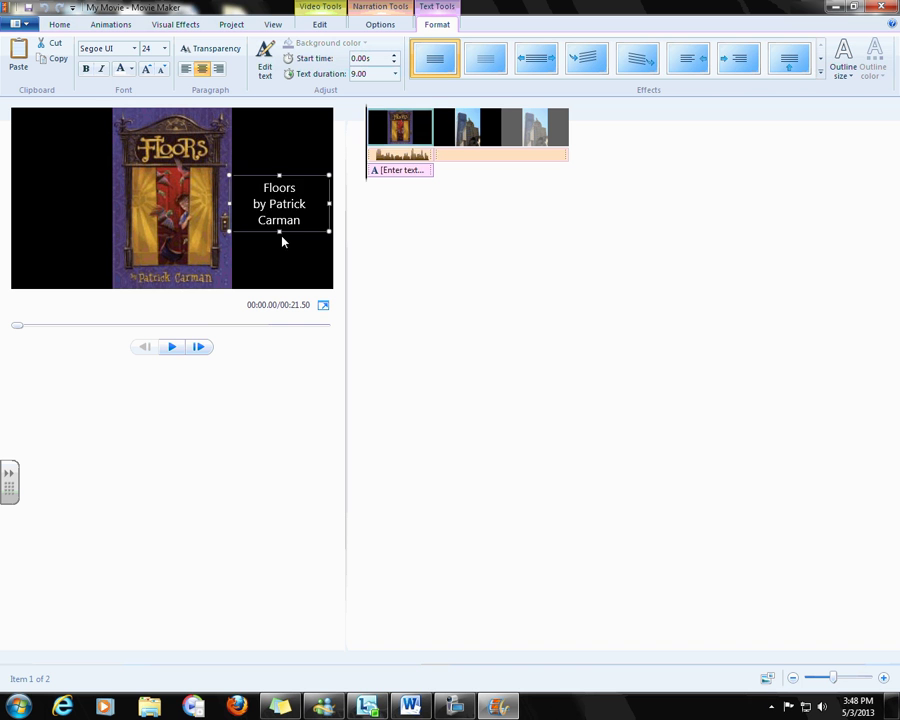
{"action": "left_click", "coordinate": [281, 263]}
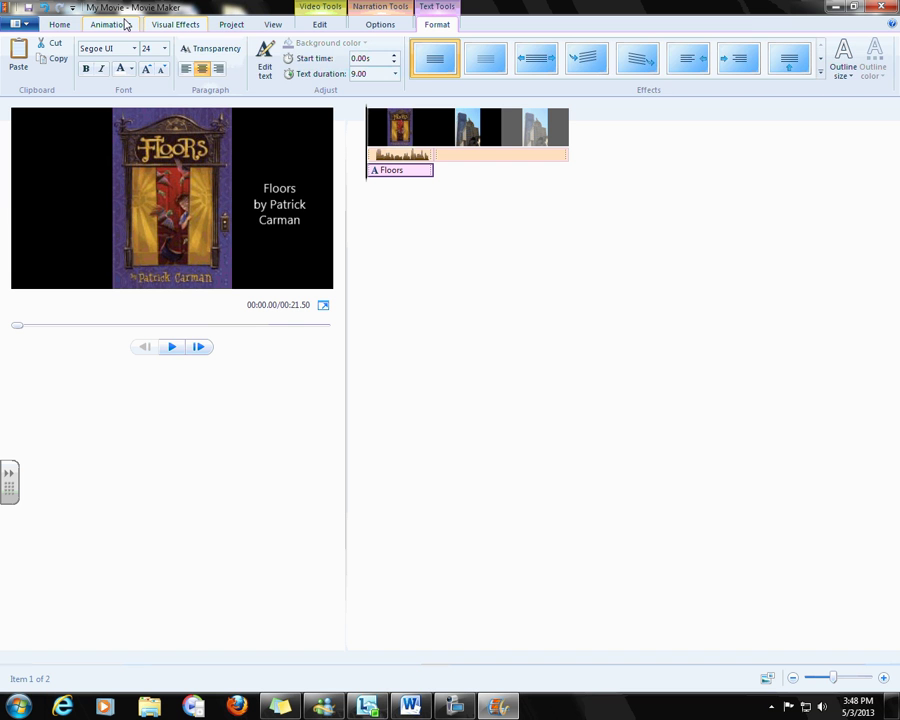
Step: Add an end credits clip reading 'Floors By' followed by the author's name
{"action": "left_click", "coordinate": [58, 26]}
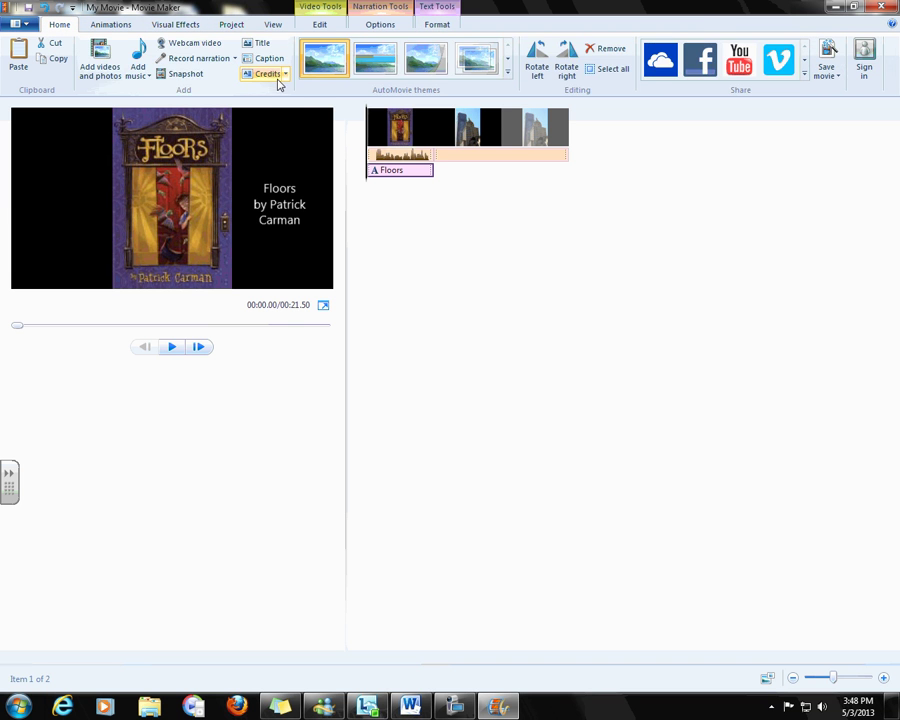
{"action": "left_click", "coordinate": [276, 80]}
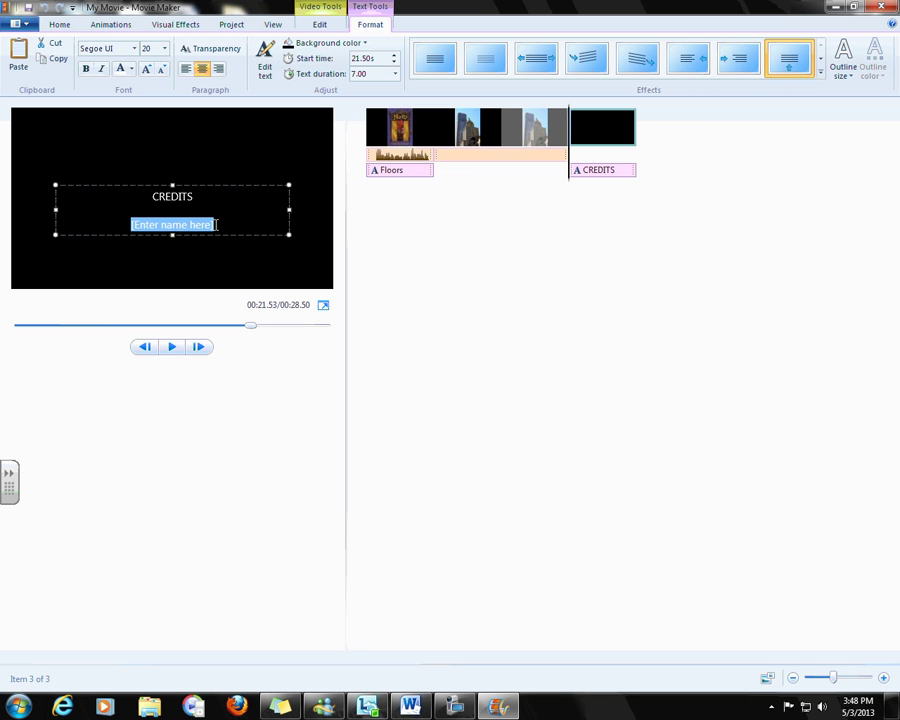
{"action": "type", "text": "Floors By "}
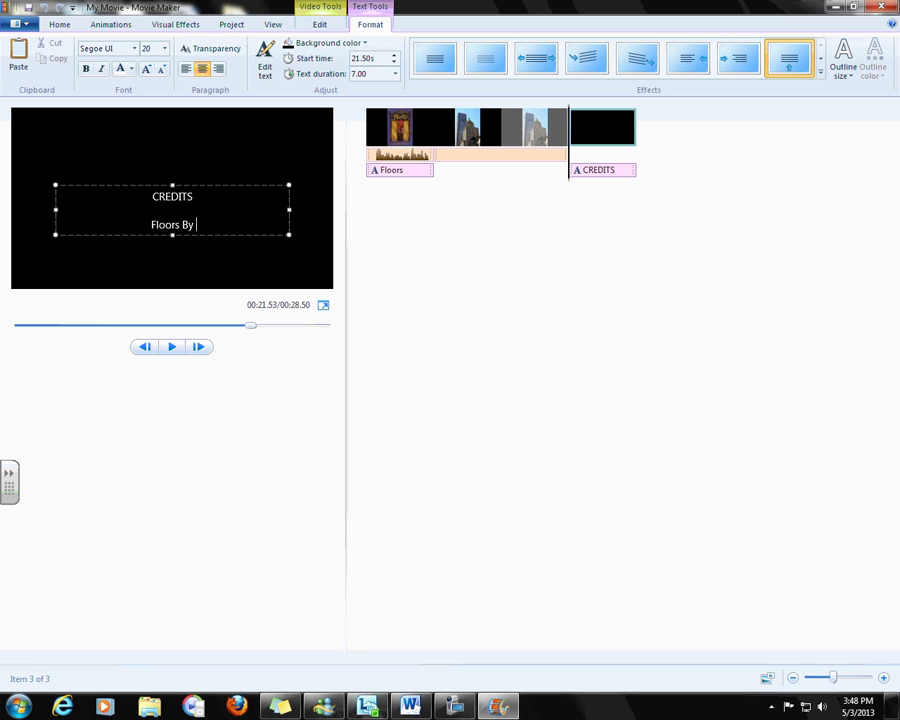
{"action": "type", "text": "Ca"}
{"action": "key", "text": "BackSpace"}
{"action": "key", "text": "BackSpace"}
{"action": "type", "text": "Patric Ca"}
{"action": "key", "text": "BackSpace"}
{"action": "key", "text": "BackSpace"}
{"action": "key", "text": "BackSpace"}
{"action": "type", "text": "k Carman"}
Step: Add 'Britannica Image Quest' as a second credits line, then select the opening Floors cover clip
{"action": "key", "text": "Return"}
{"action": "type", "text": "Bri"}
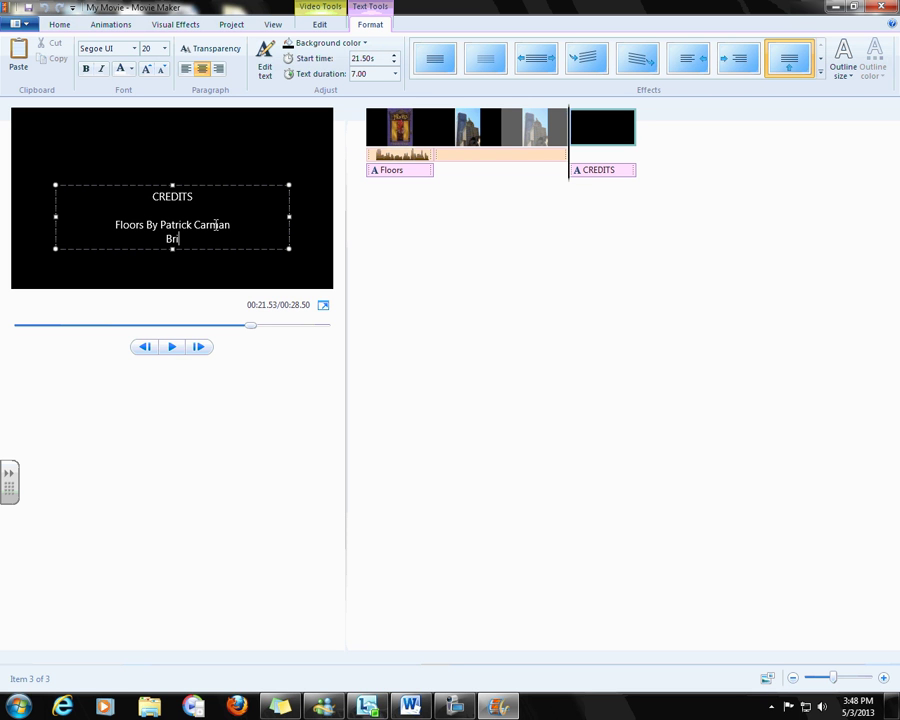
{"action": "type", "text": "tannica Image Quest"}
{"action": "left_click", "coordinate": [224, 270]}
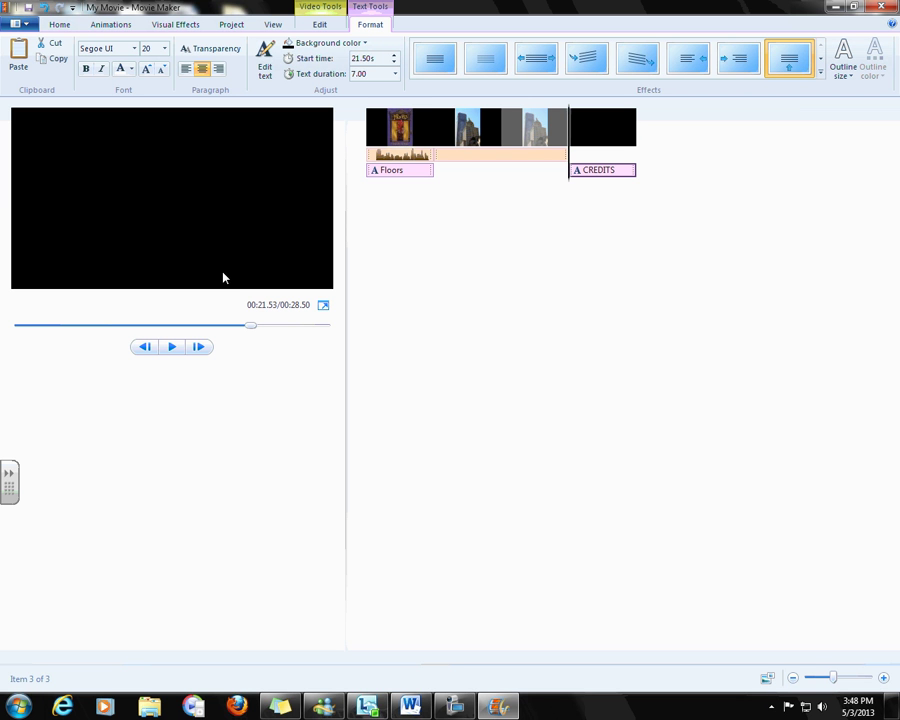
{"action": "left_click", "coordinate": [369, 147]}
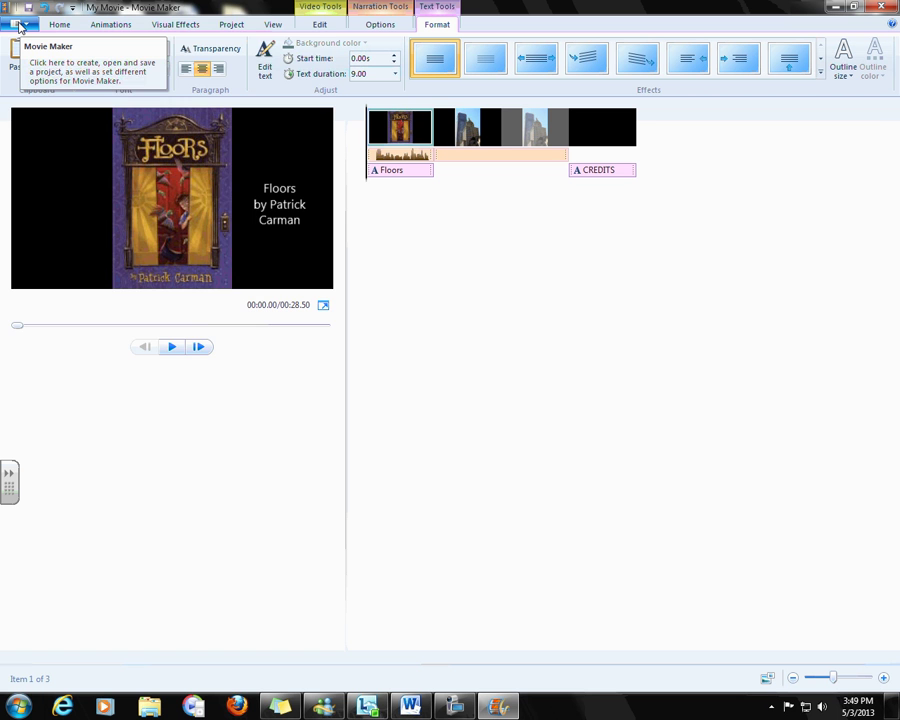
{"action": "left_click", "coordinate": [20, 27]}
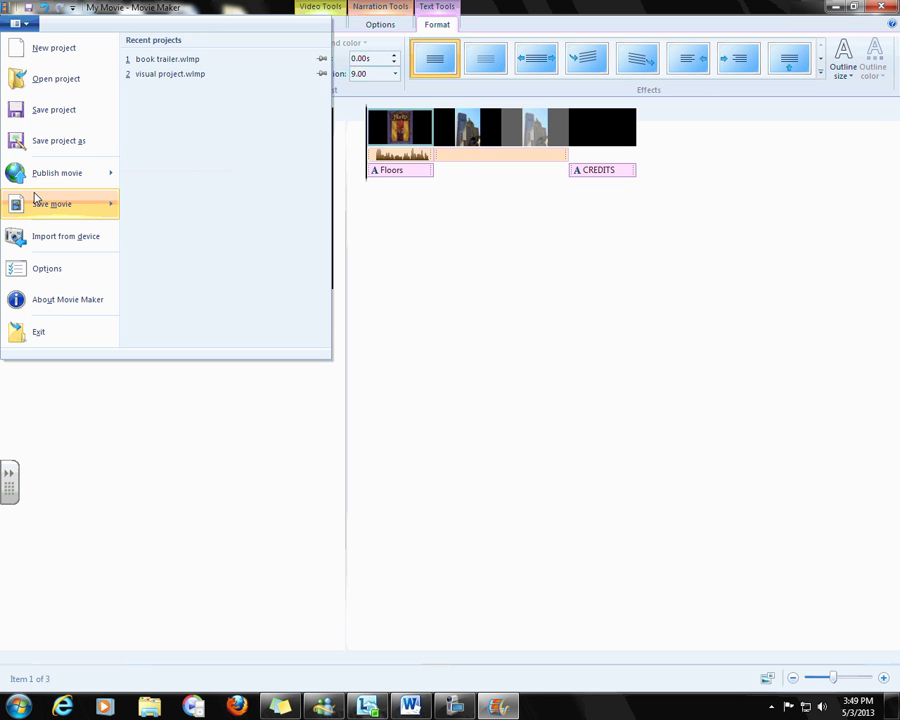
{"action": "mouse_move", "coordinate": [36, 208]}
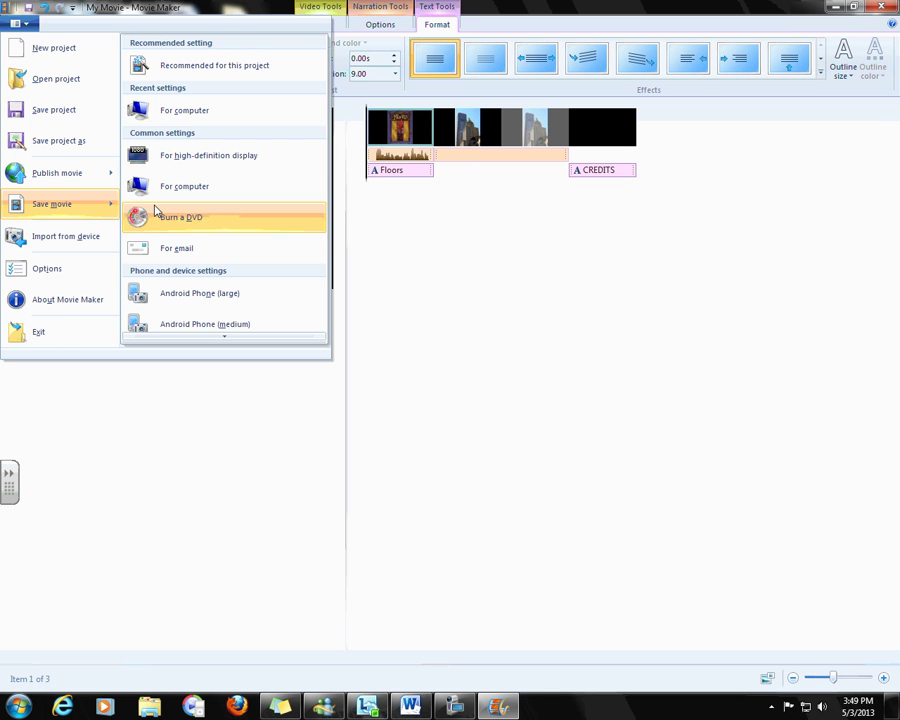
{"action": "left_click", "coordinate": [185, 66]}
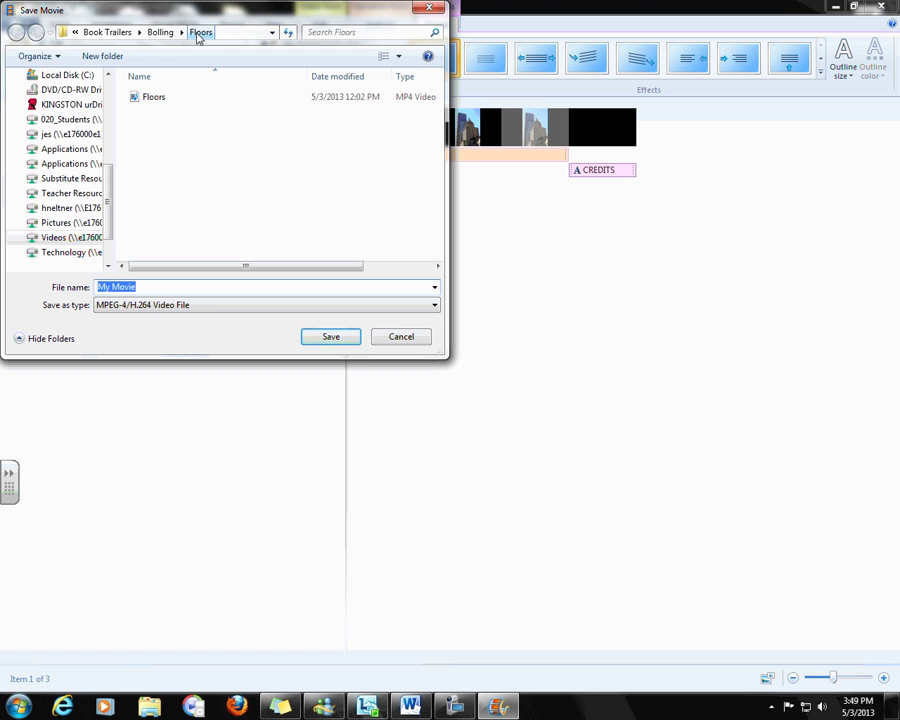
{"action": "left_click", "coordinate": [331, 337]}
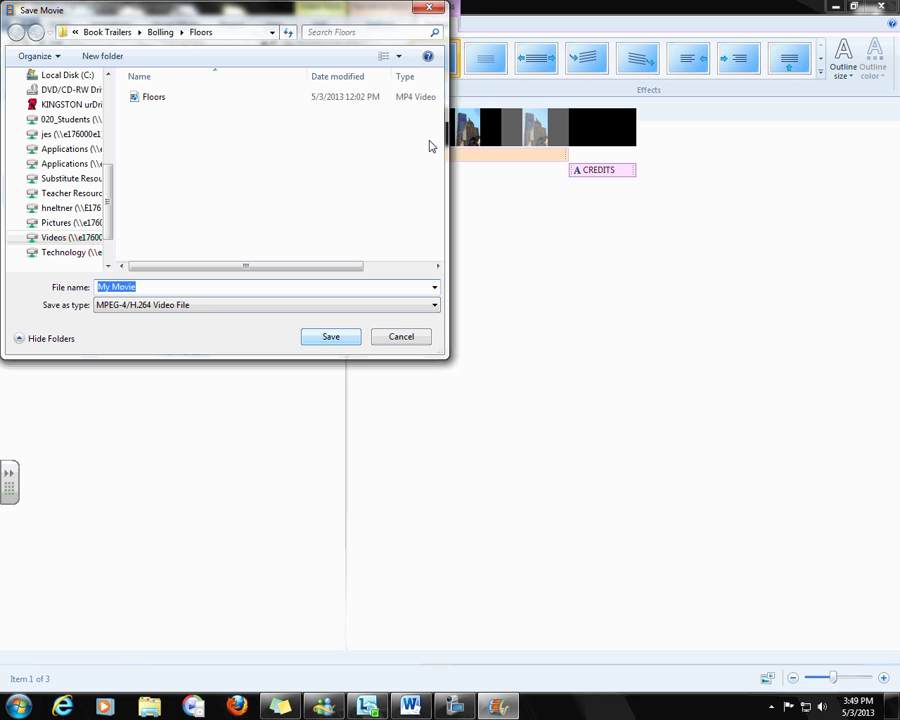